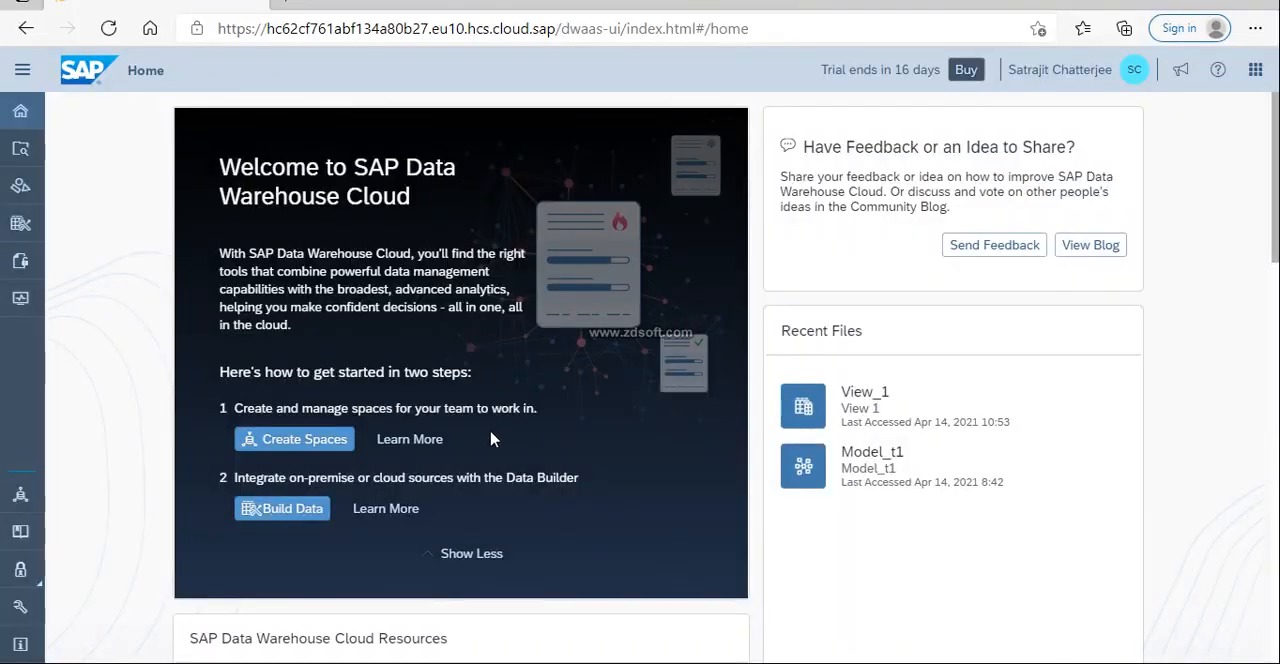
Open SpaceY in Space Management and go to its member assignments and local connections.
{"action": "left_click", "coordinate": [22, 495]}
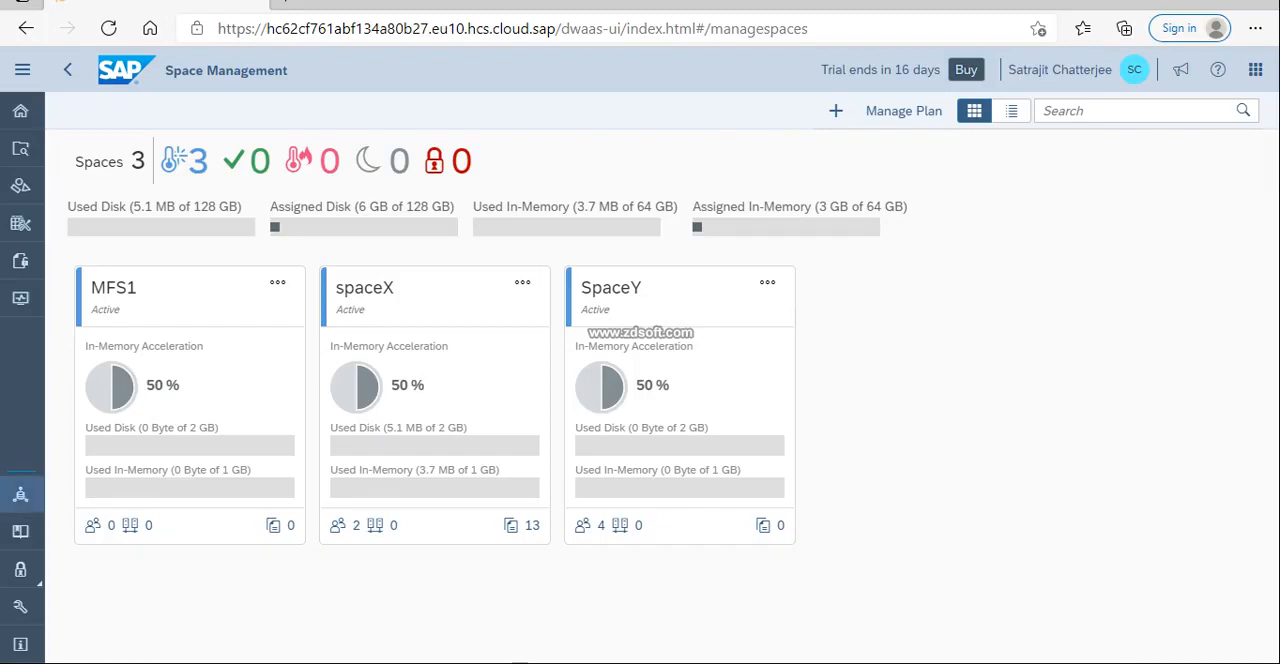
{"action": "left_click", "coordinate": [620, 295]}
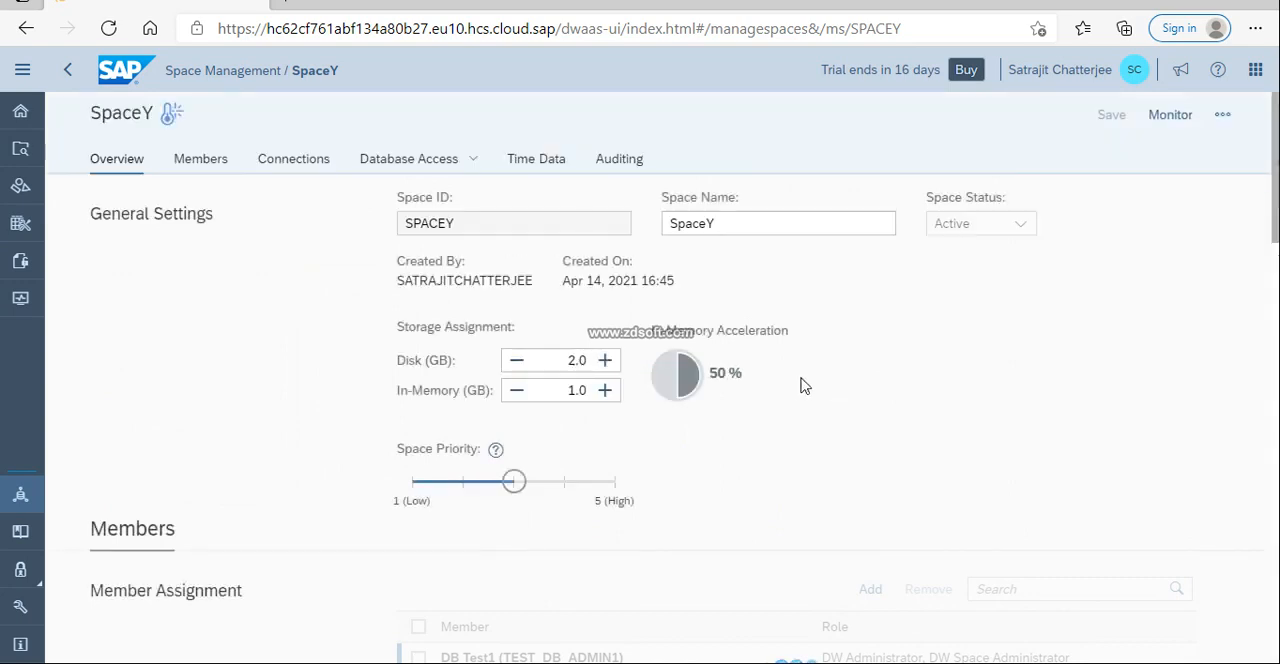
{"action": "scroll", "coordinate": [643, 400], "scroll_direction": "down", "scroll_amount": 3}
{"action": "scroll", "coordinate": [643, 400], "scroll_direction": "down", "scroll_amount": 2}
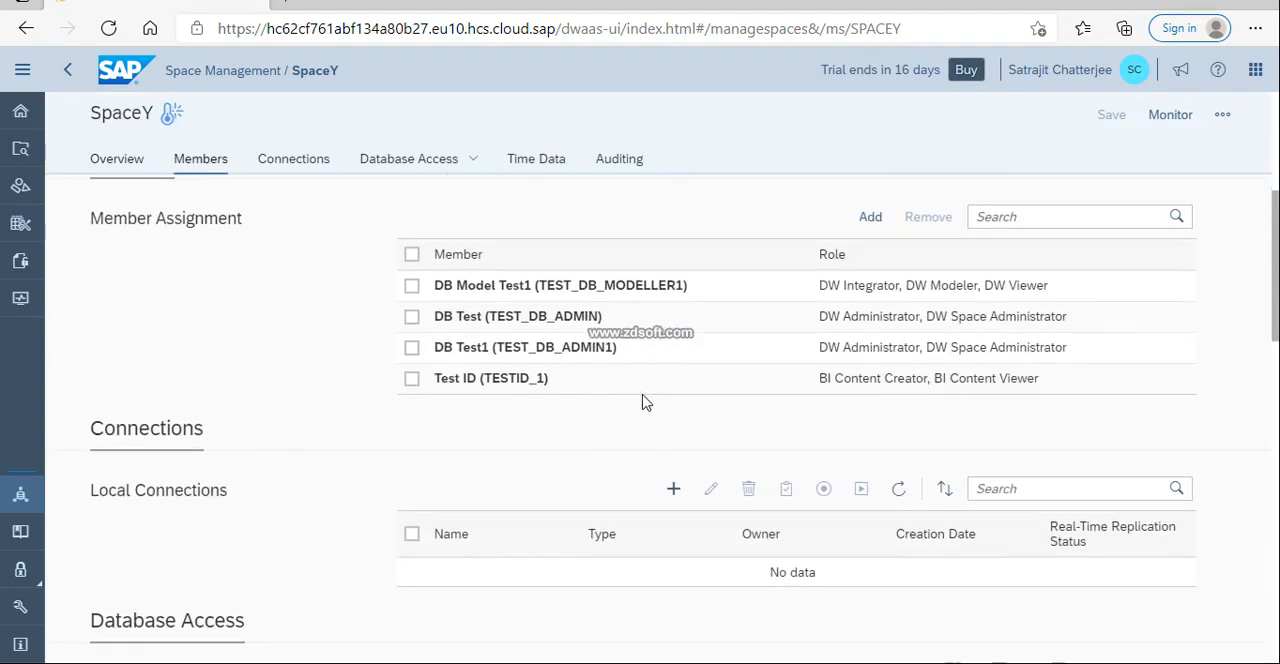
Start a new local connection for SpaceY and look through the available connection types and sort options.
{"action": "left_click", "coordinate": [672, 490]}
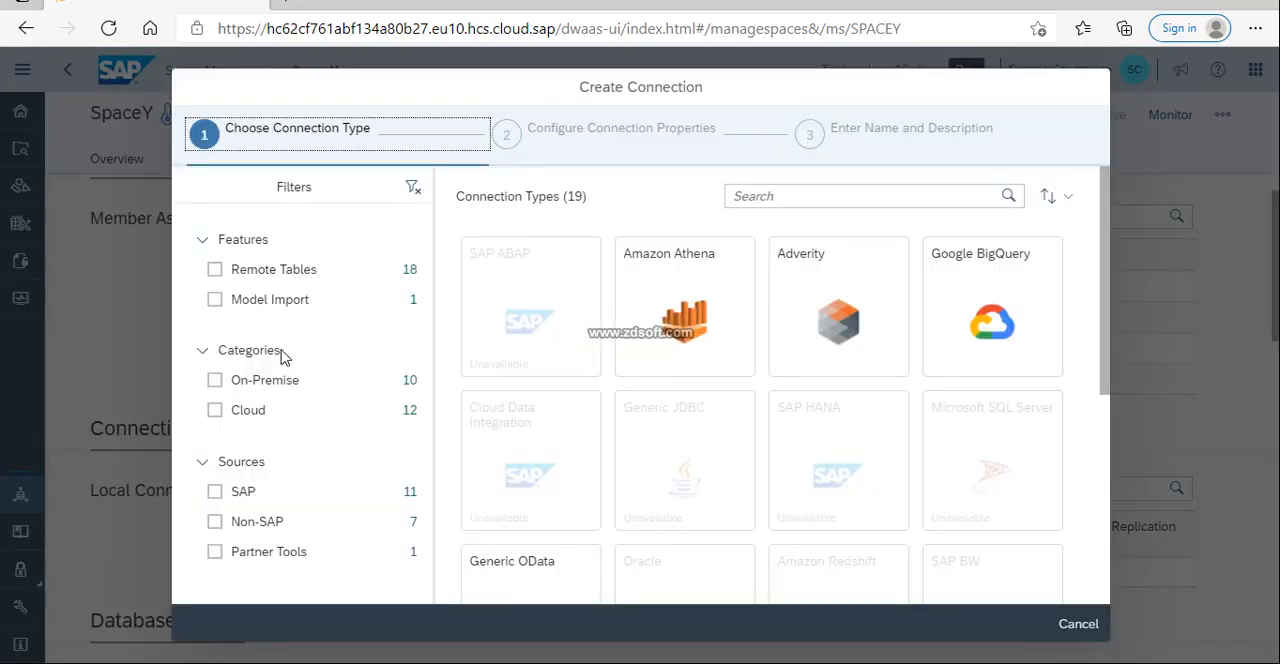
{"action": "left_click", "coordinate": [542, 327]}
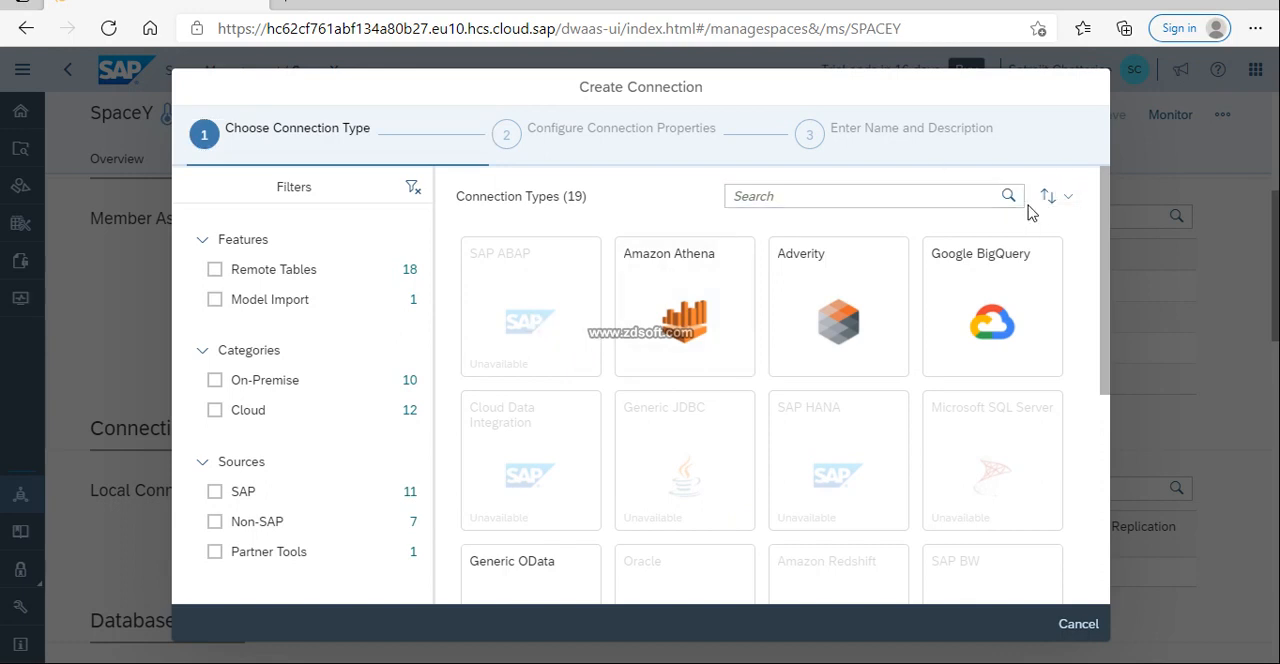
{"action": "left_click", "coordinate": [1063, 200]}
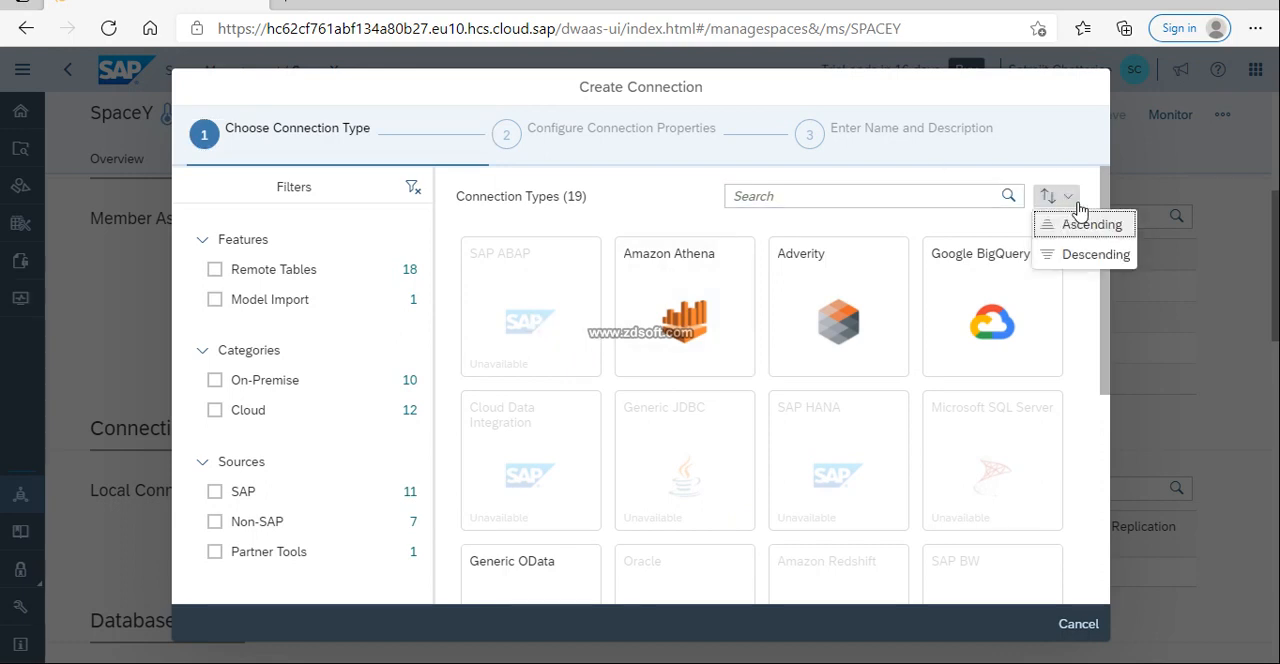
{"action": "scroll", "coordinate": [1012, 335], "scroll_direction": "down", "scroll_amount": 2}
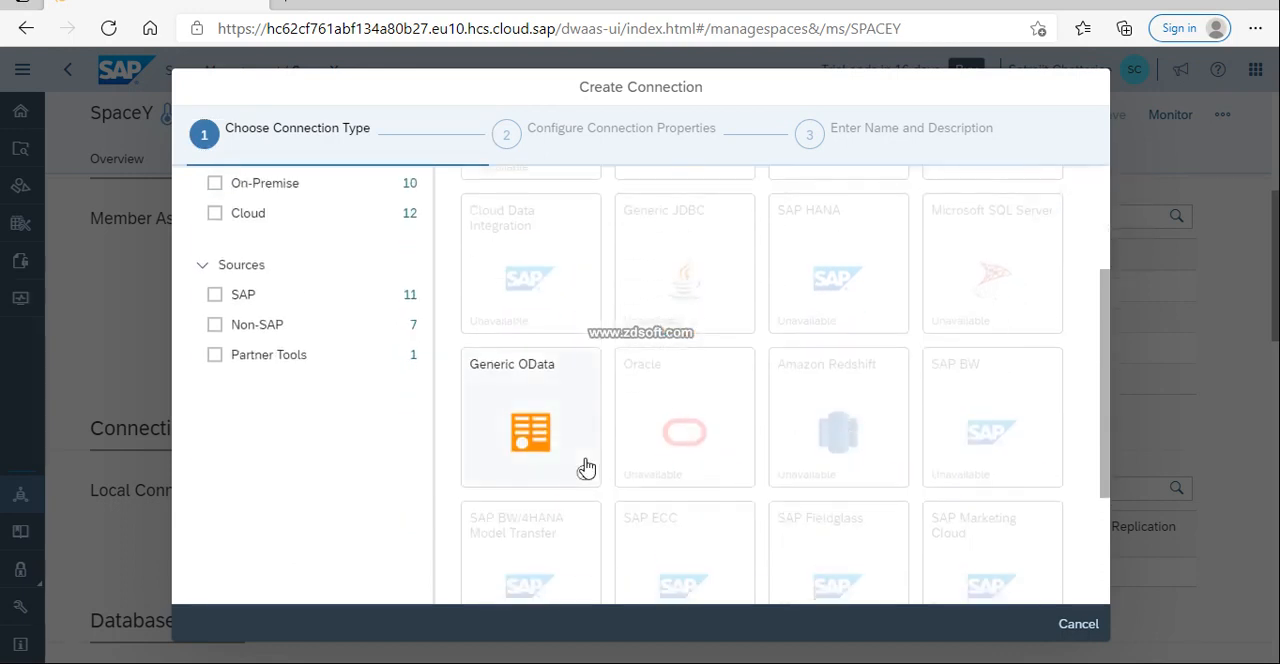
{"action": "scroll", "coordinate": [585, 467], "scroll_direction": "down", "scroll_amount": 2}
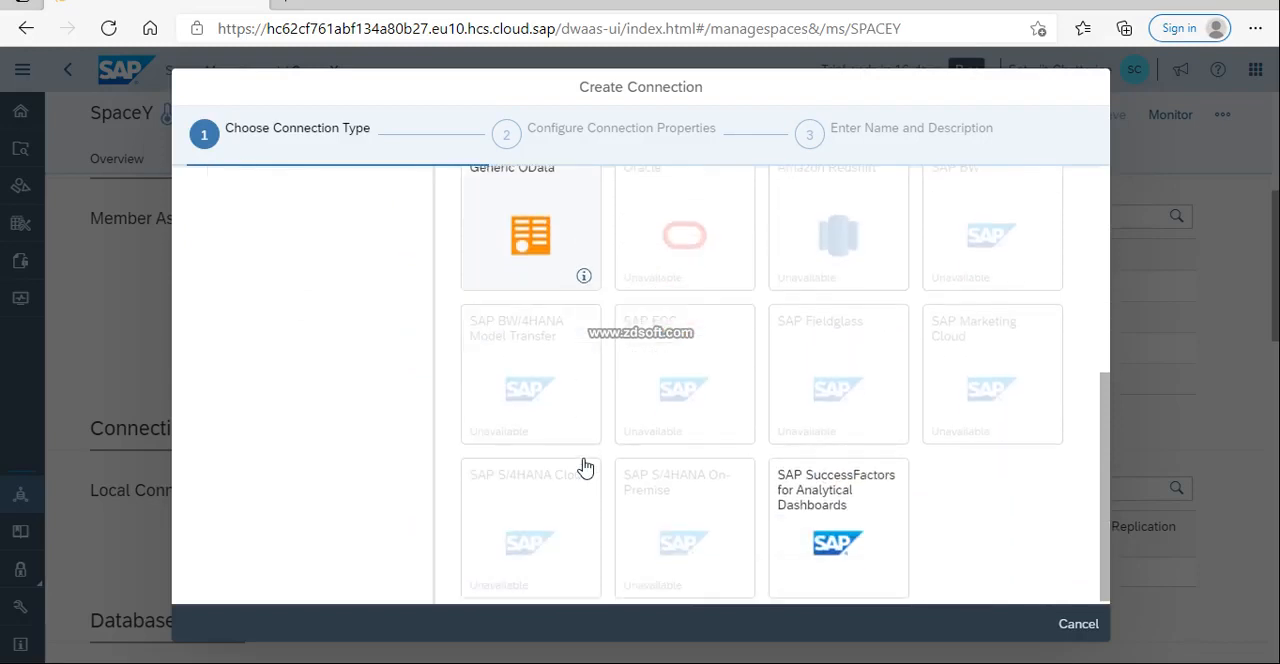
View the connection properties for SAP SuccessFactors for Analytical Dashboards, and leave without creating the connection.
{"action": "left_click", "coordinate": [845, 490]}
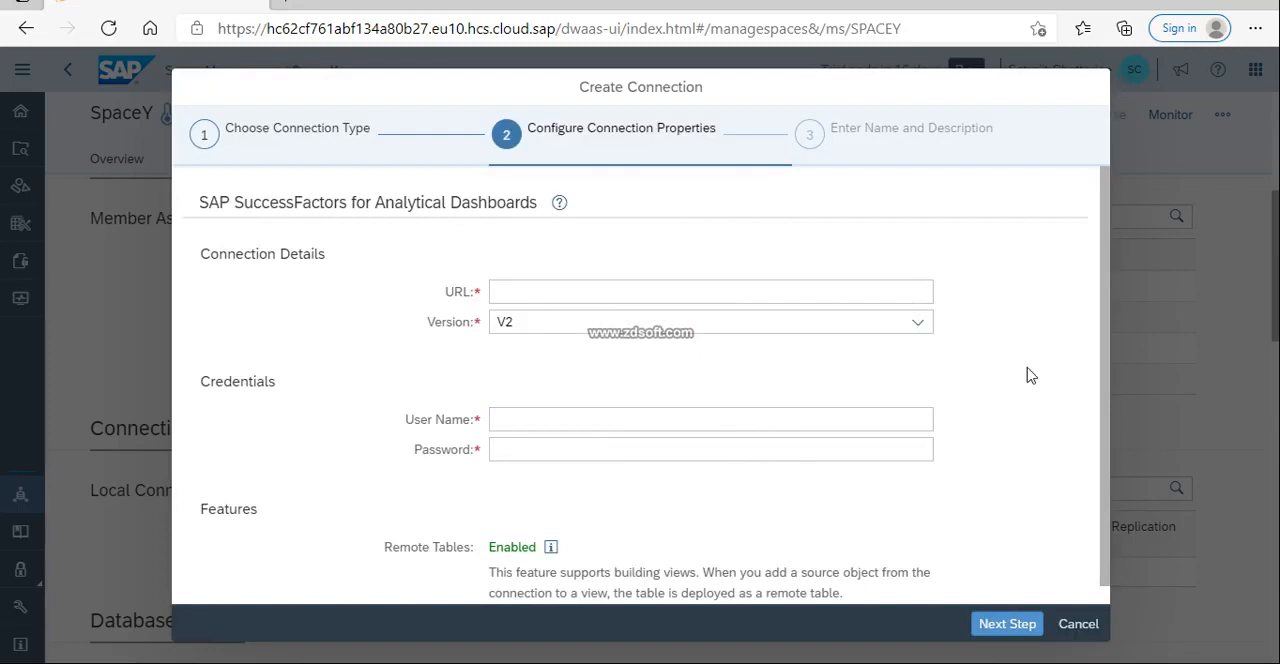
{"action": "left_click", "coordinate": [1082, 622]}
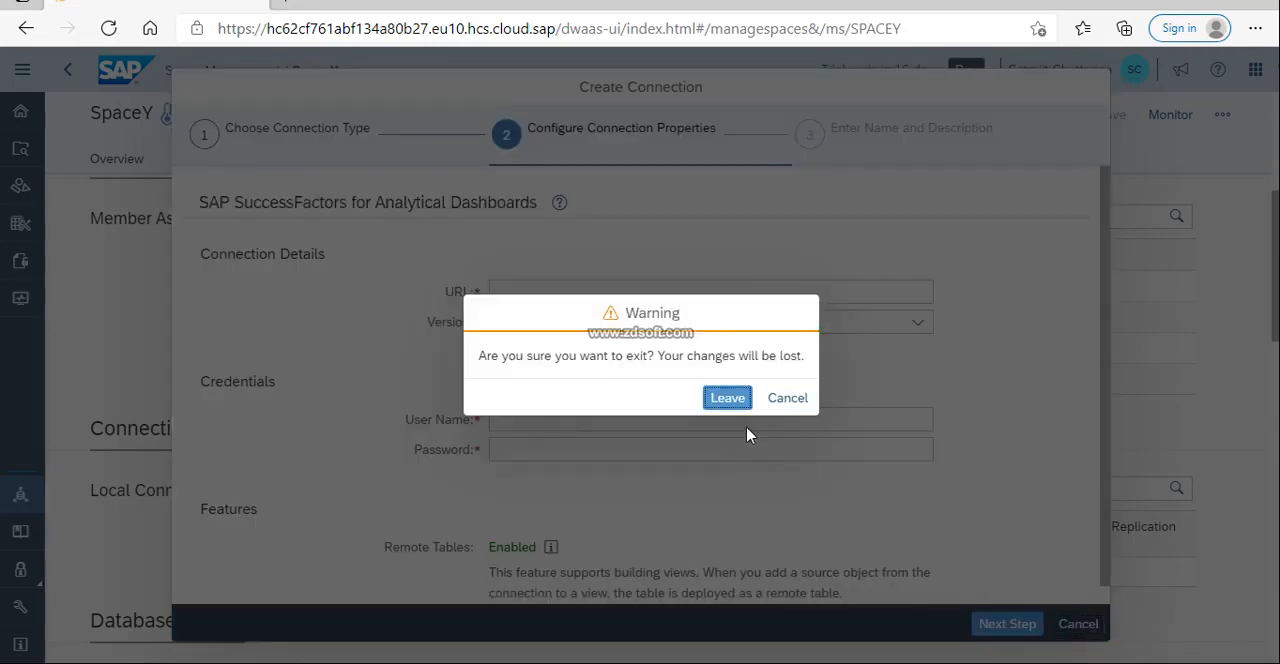
{"action": "left_click", "coordinate": [738, 400]}
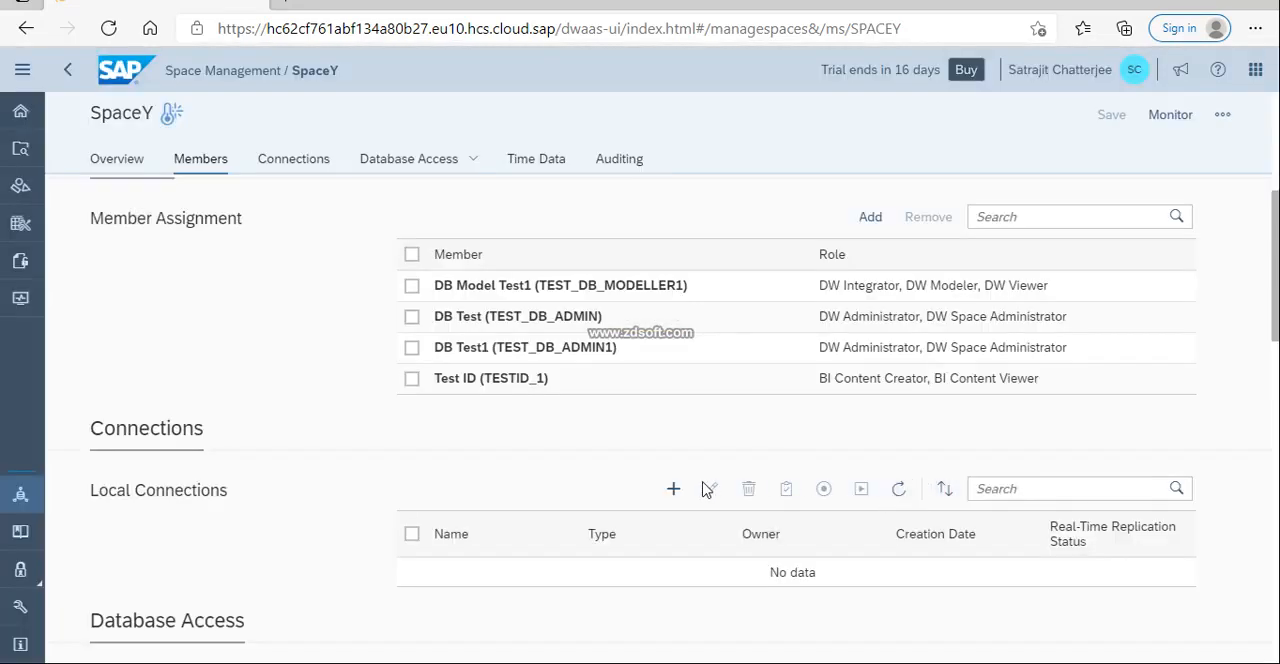
{"action": "left_click", "coordinate": [673, 488]}
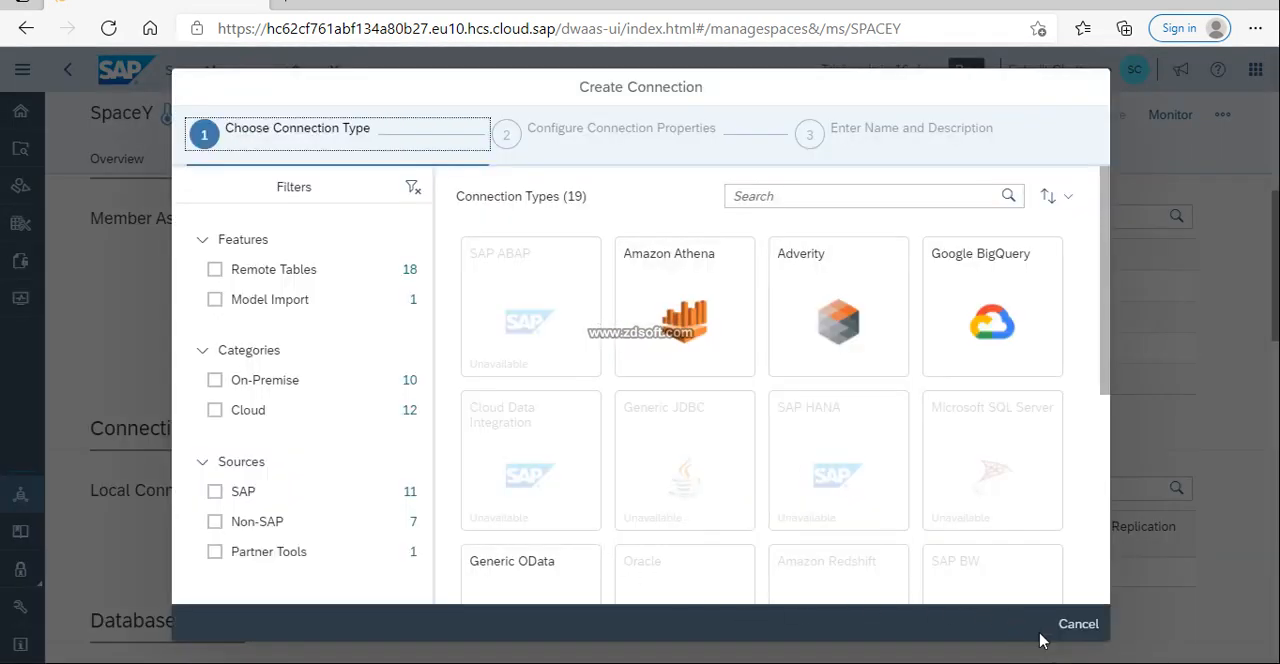
{"action": "left_click", "coordinate": [1075, 628]}
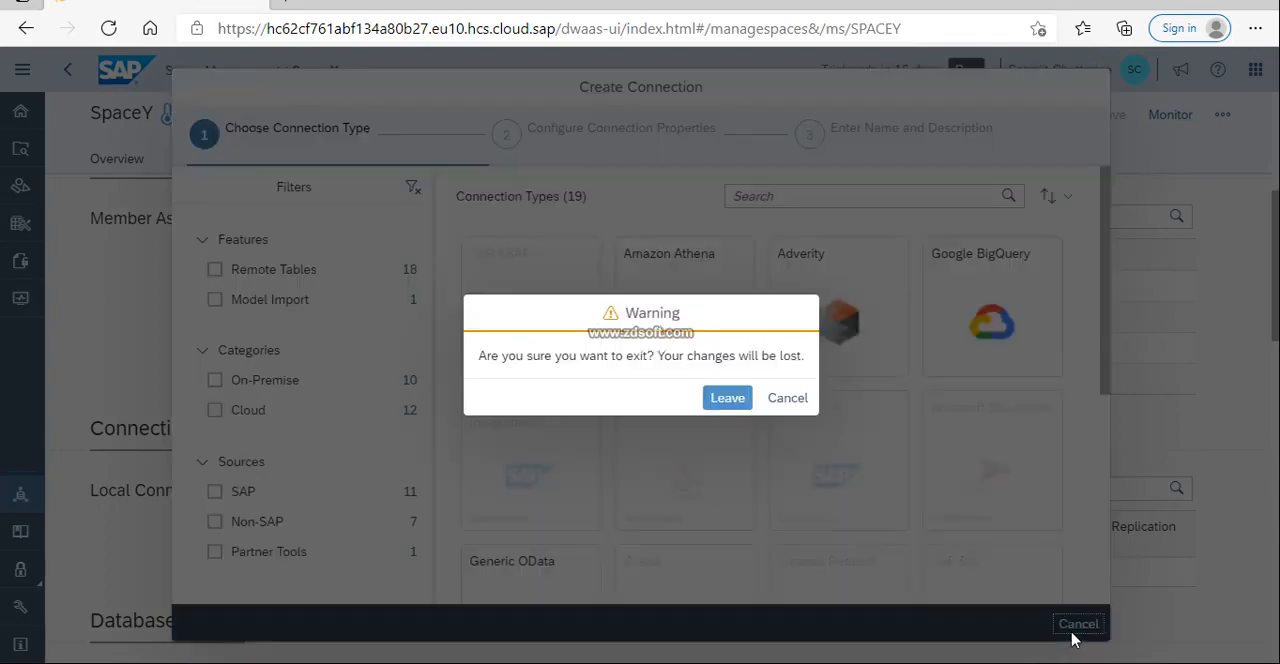
{"action": "left_click", "coordinate": [785, 400]}
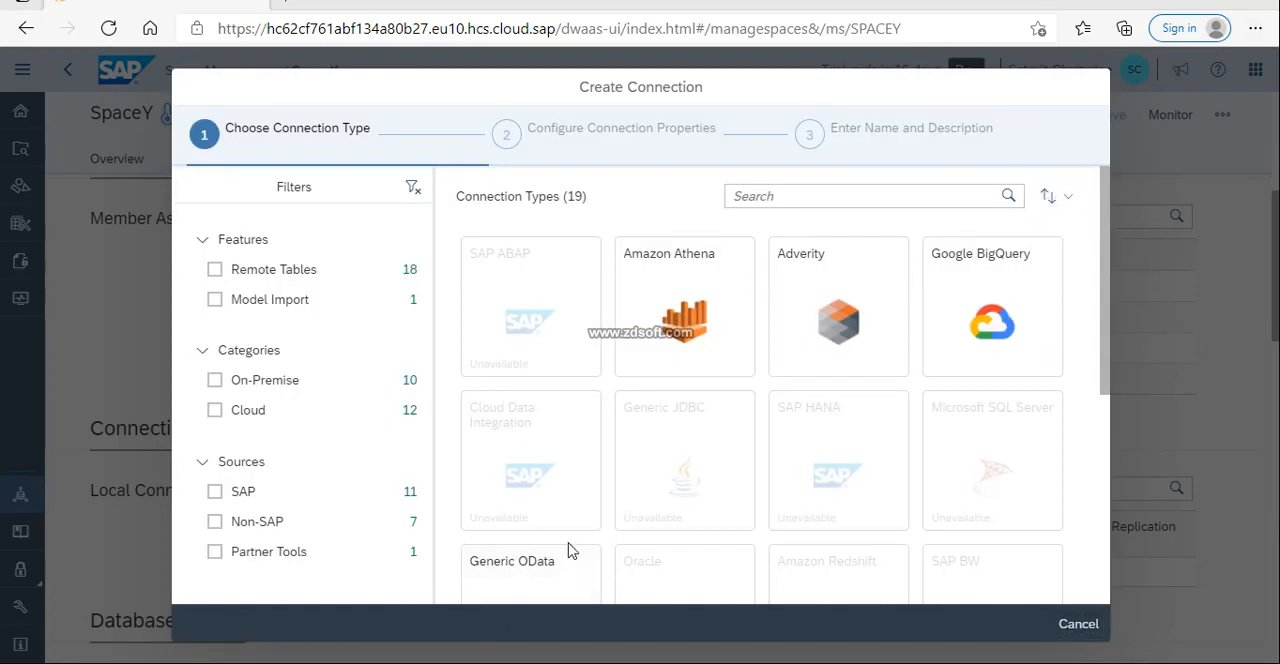
{"action": "left_click", "coordinate": [1078, 624]}
{"action": "left_click", "coordinate": [716, 398]}
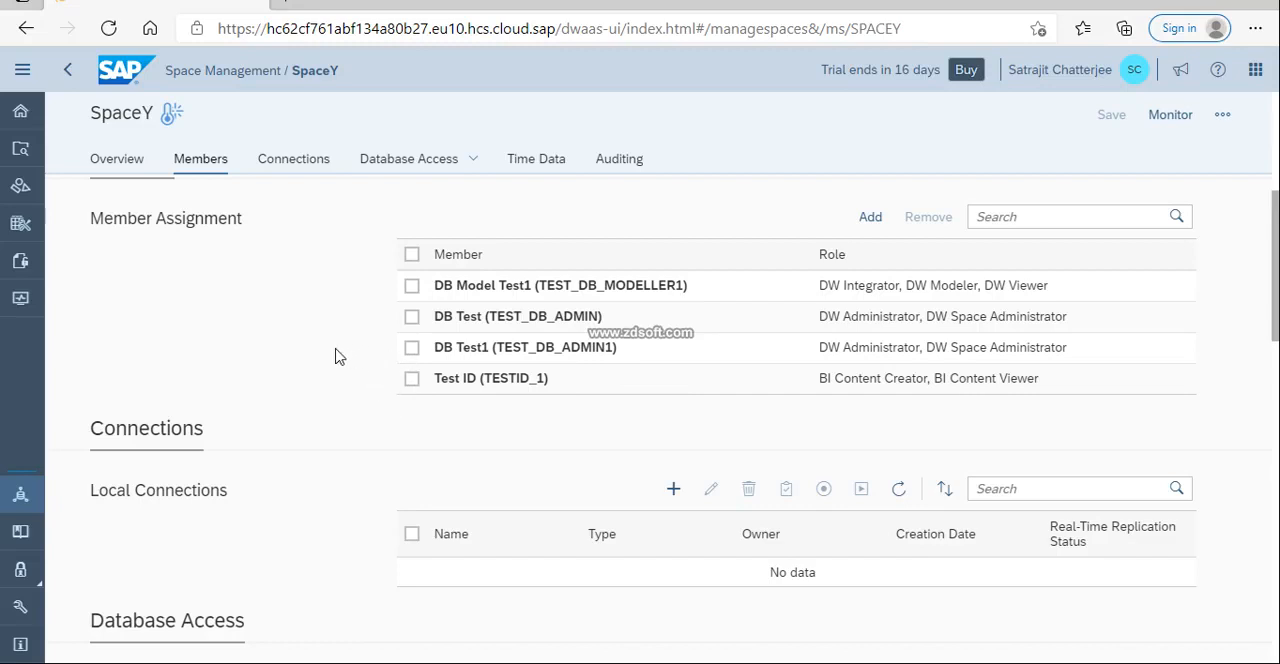
View the full navigation list with its labels, and check the spaces available in the Data Builder.
{"action": "left_click", "coordinate": [22, 69]}
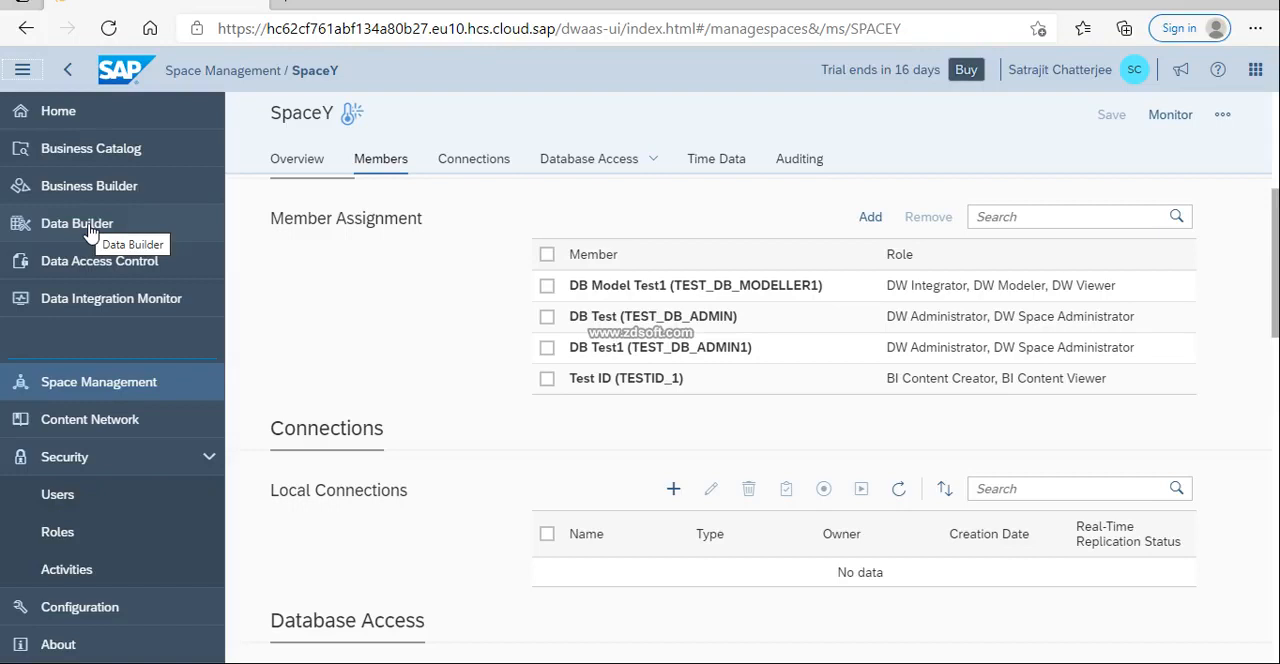
{"action": "left_click", "coordinate": [22, 69]}
{"action": "left_click", "coordinate": [20, 224]}
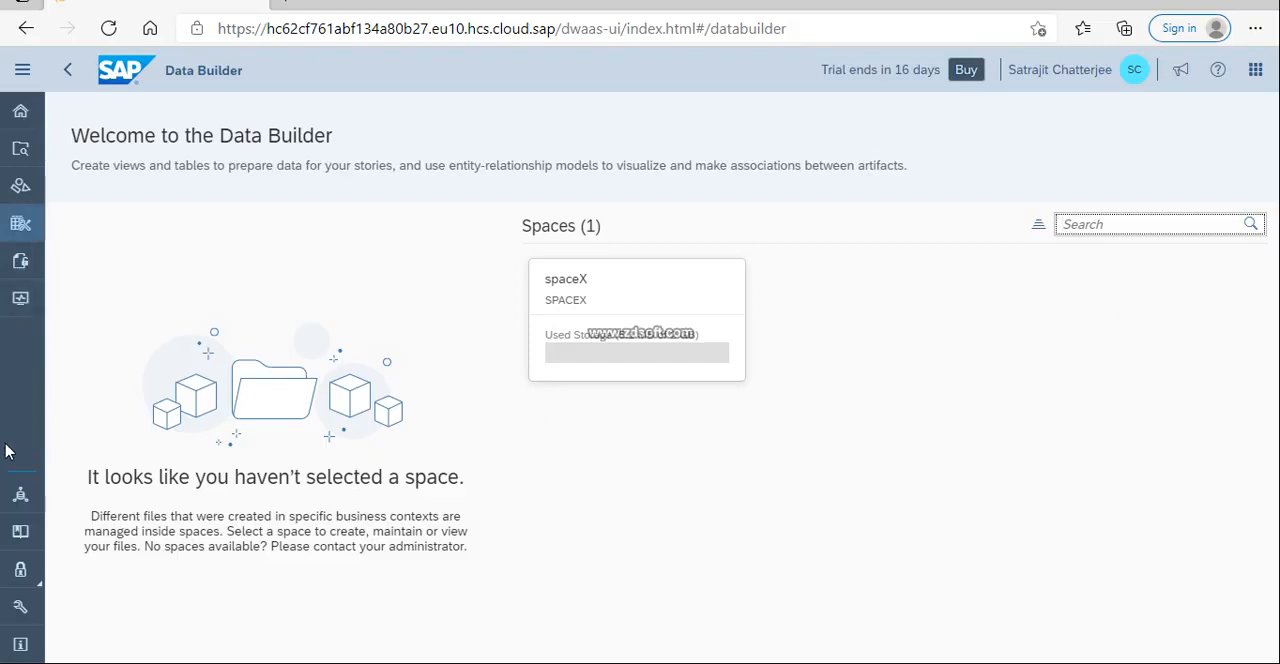
View spaceX in Data Access Control, and return to the Data Builder's list of spaces.
{"action": "left_click", "coordinate": [28, 261]}
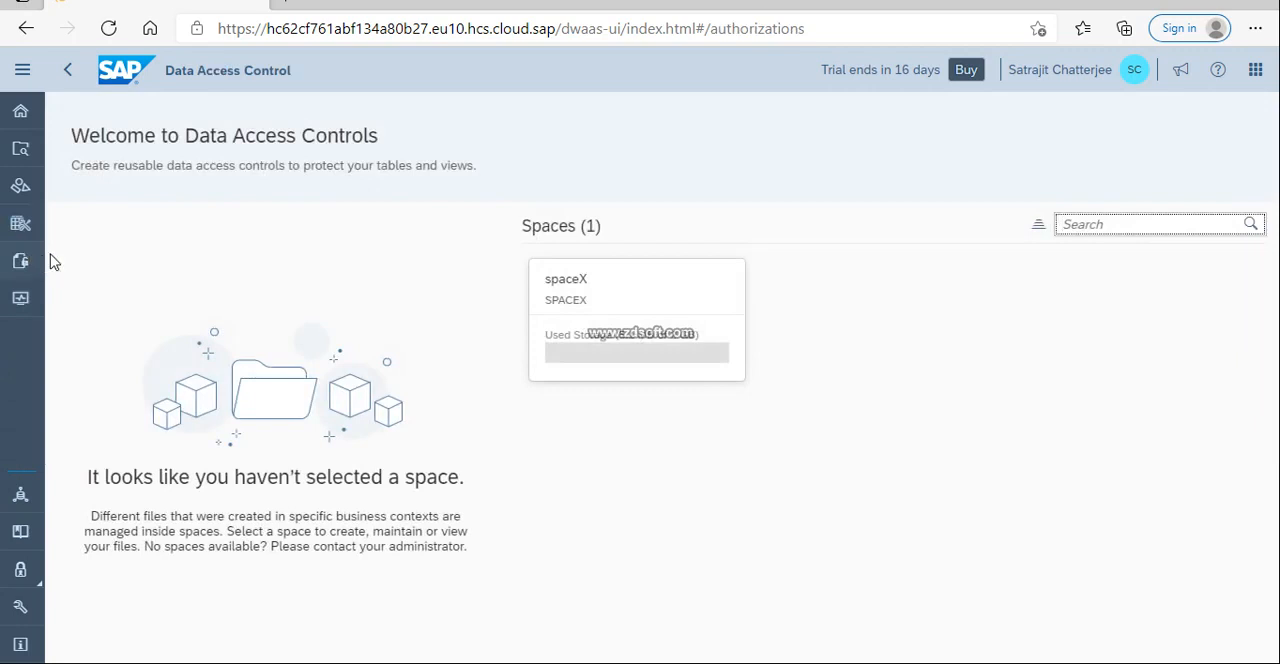
{"action": "left_click", "coordinate": [649, 355]}
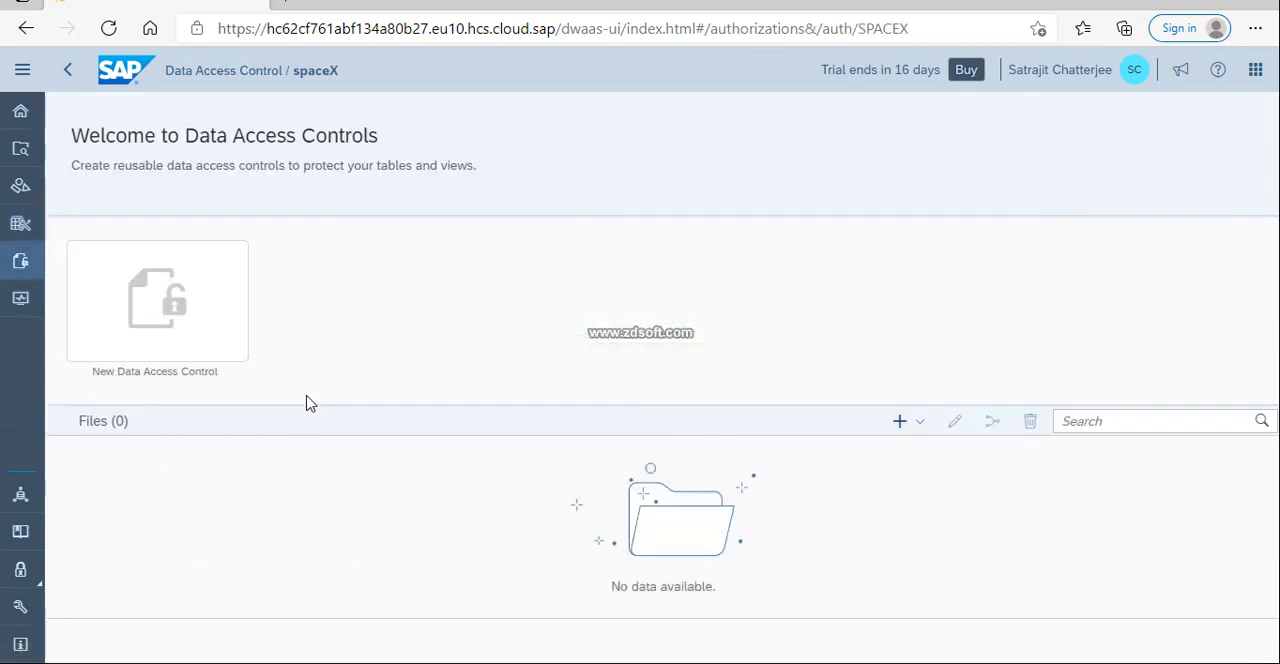
{"action": "left_click", "coordinate": [20, 495]}
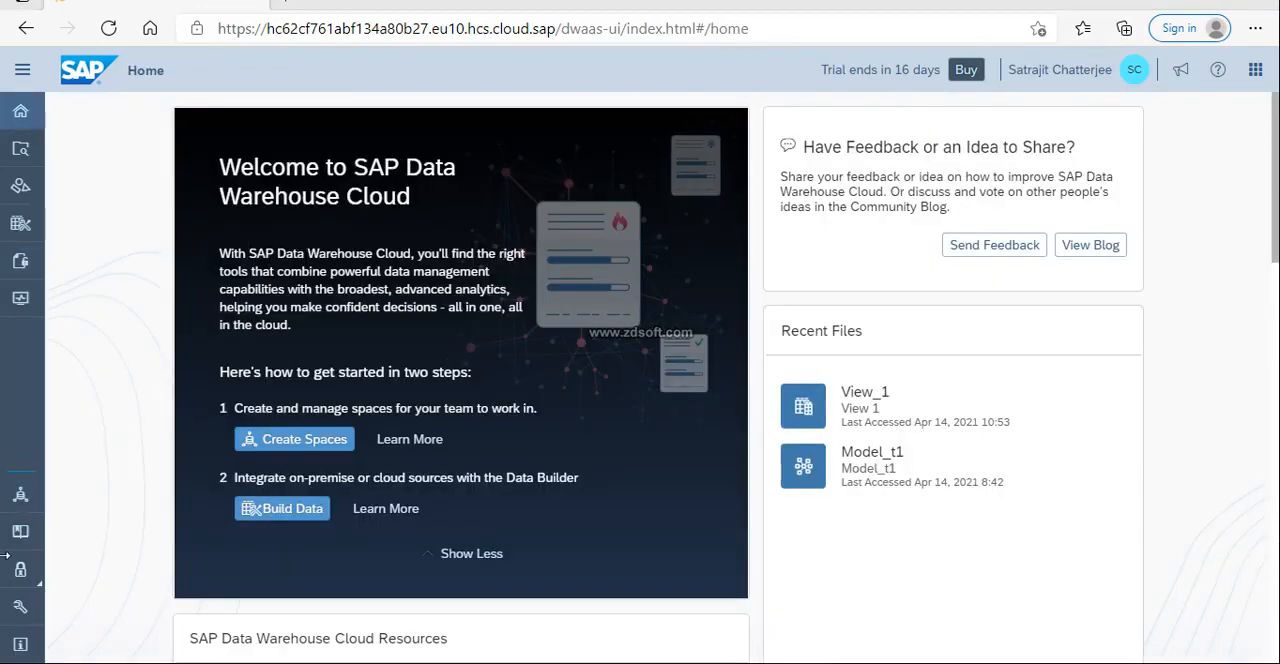
{"action": "left_click", "coordinate": [29, 234]}
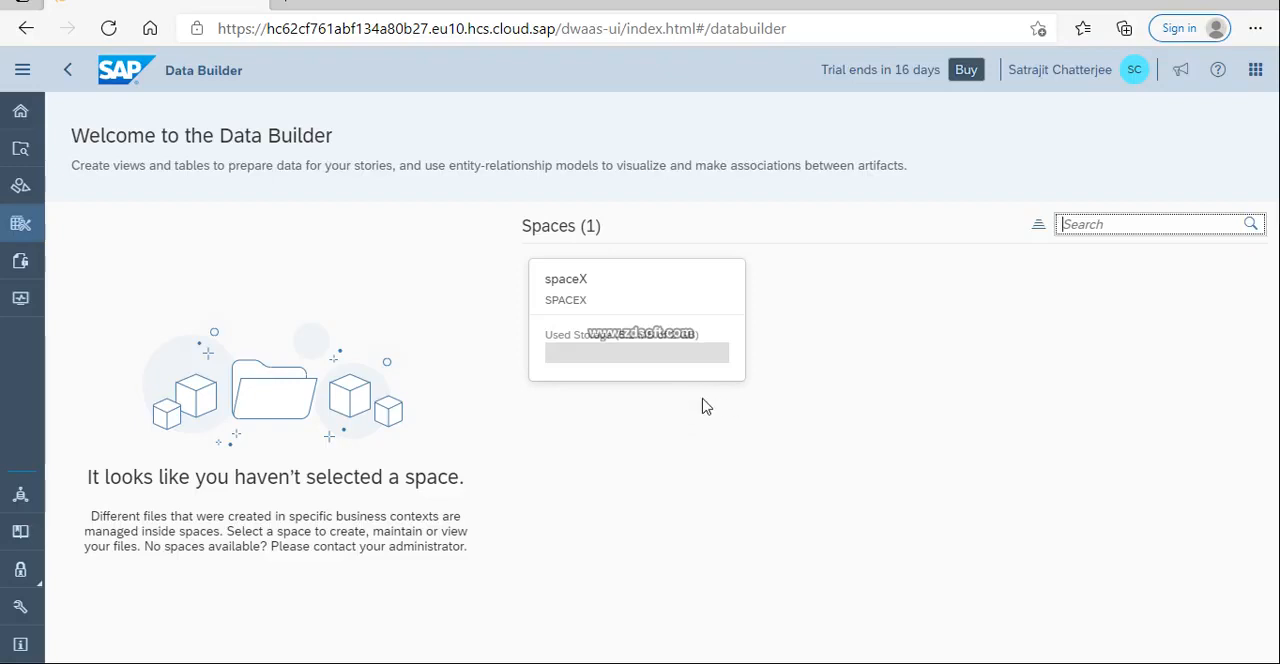
Remove the DB Test1 and Test ID users from SpaceY's member assignment in Space Management.
{"action": "left_click", "coordinate": [20, 495]}
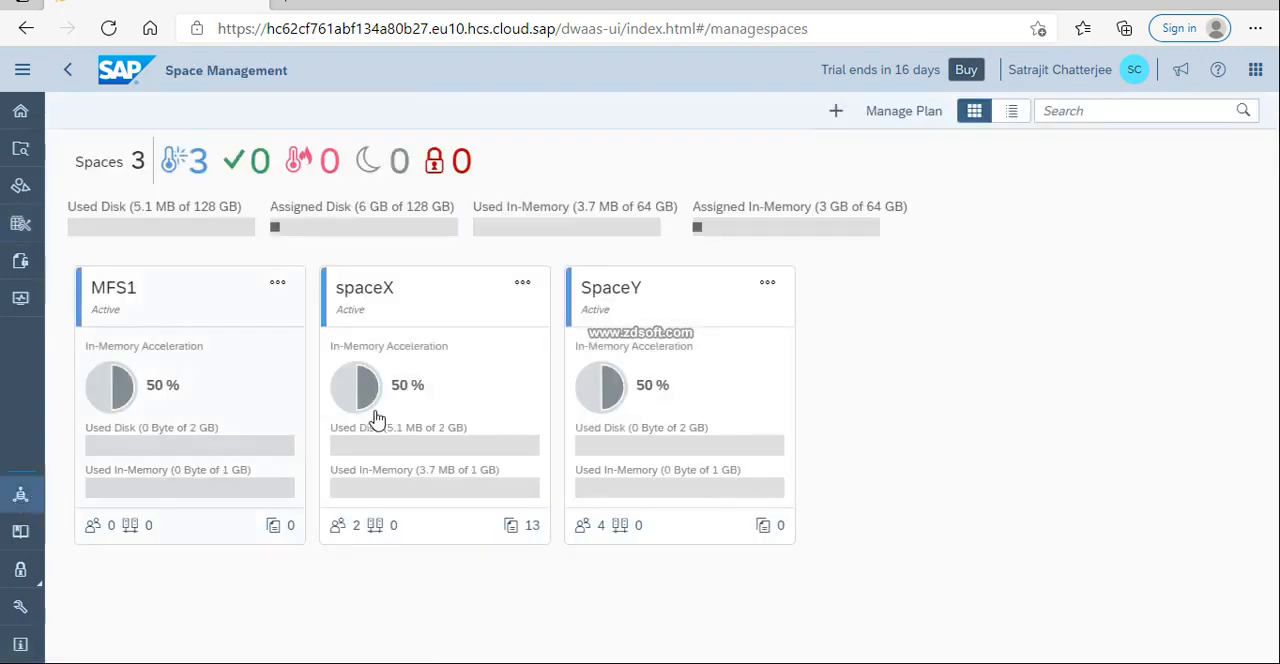
{"action": "left_click", "coordinate": [667, 345]}
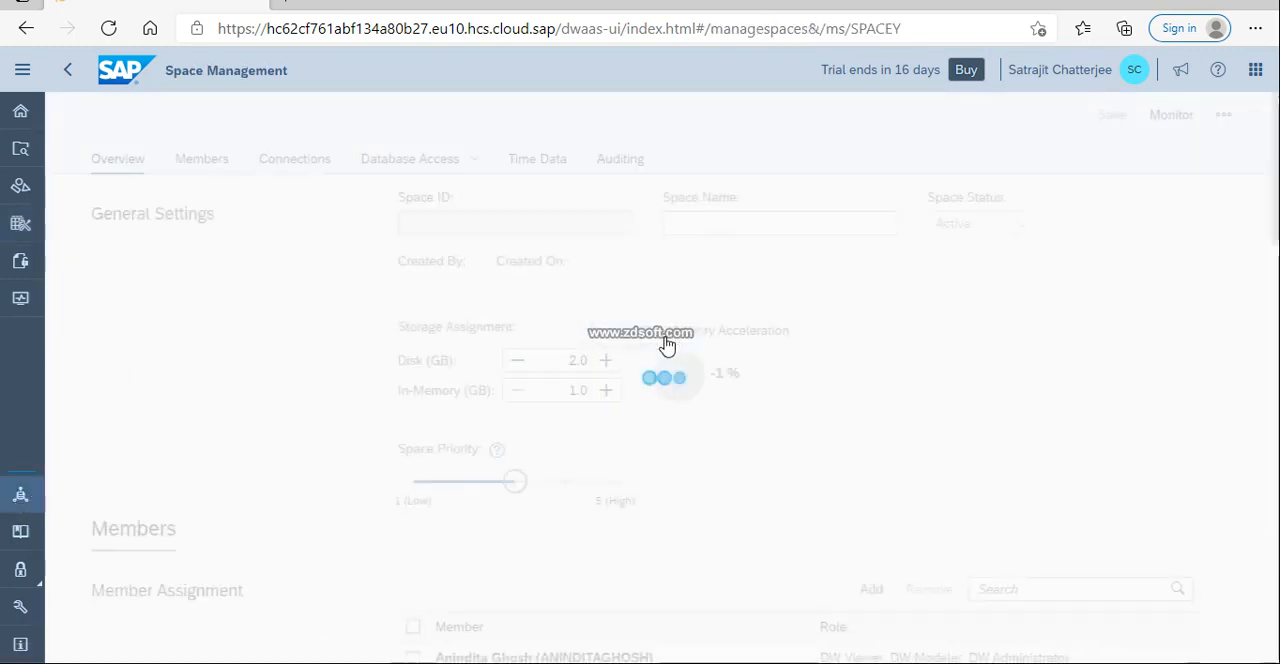
{"action": "scroll", "coordinate": [765, 437], "scroll_direction": "down", "scroll_amount": 10}
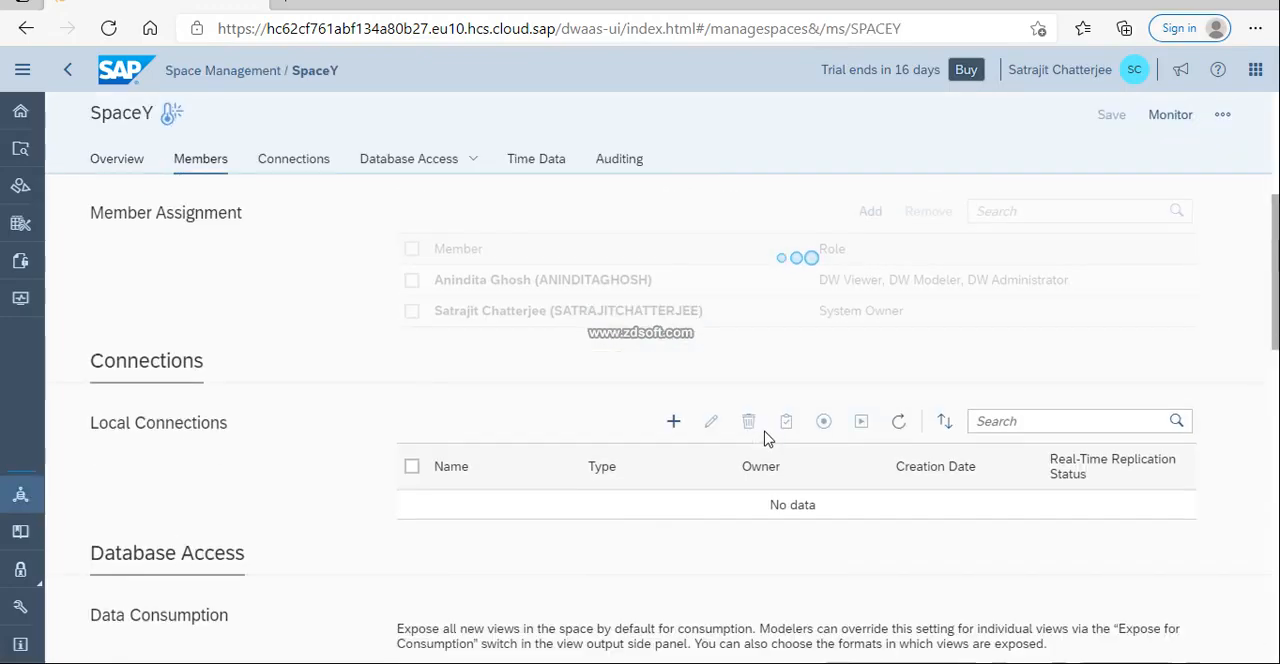
{"action": "scroll", "coordinate": [765, 437], "scroll_direction": "down", "scroll_amount": 3}
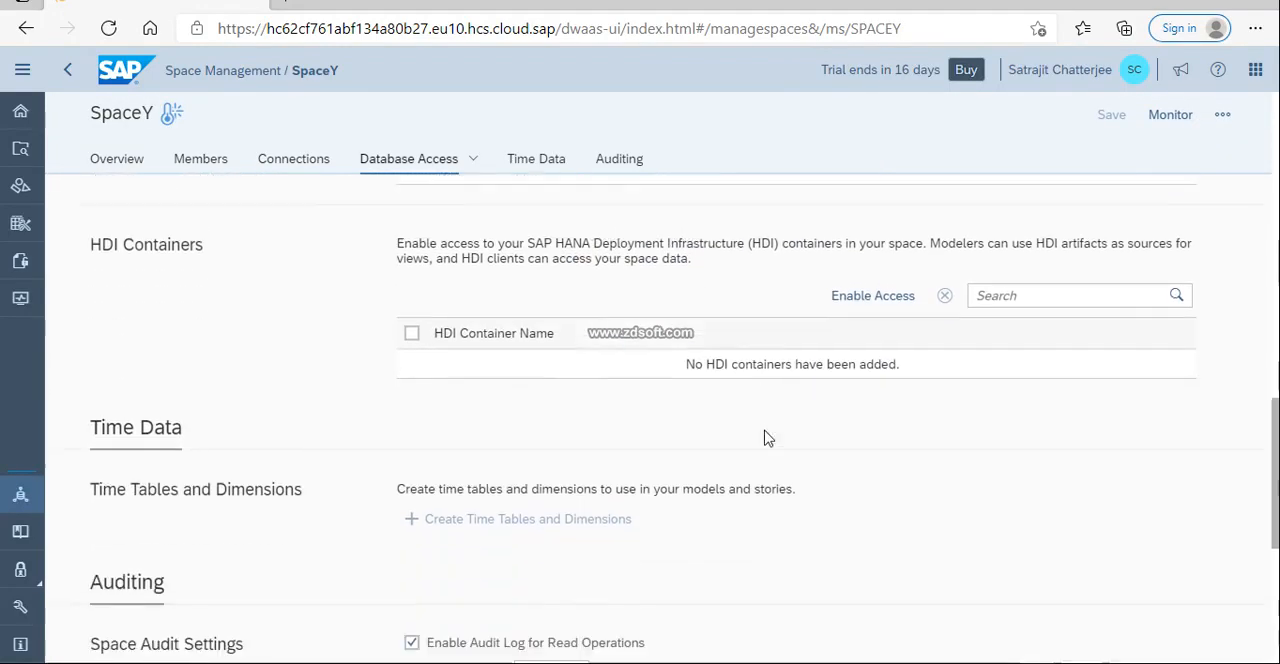
{"action": "scroll", "coordinate": [766, 434], "scroll_direction": "up", "scroll_amount": 8}
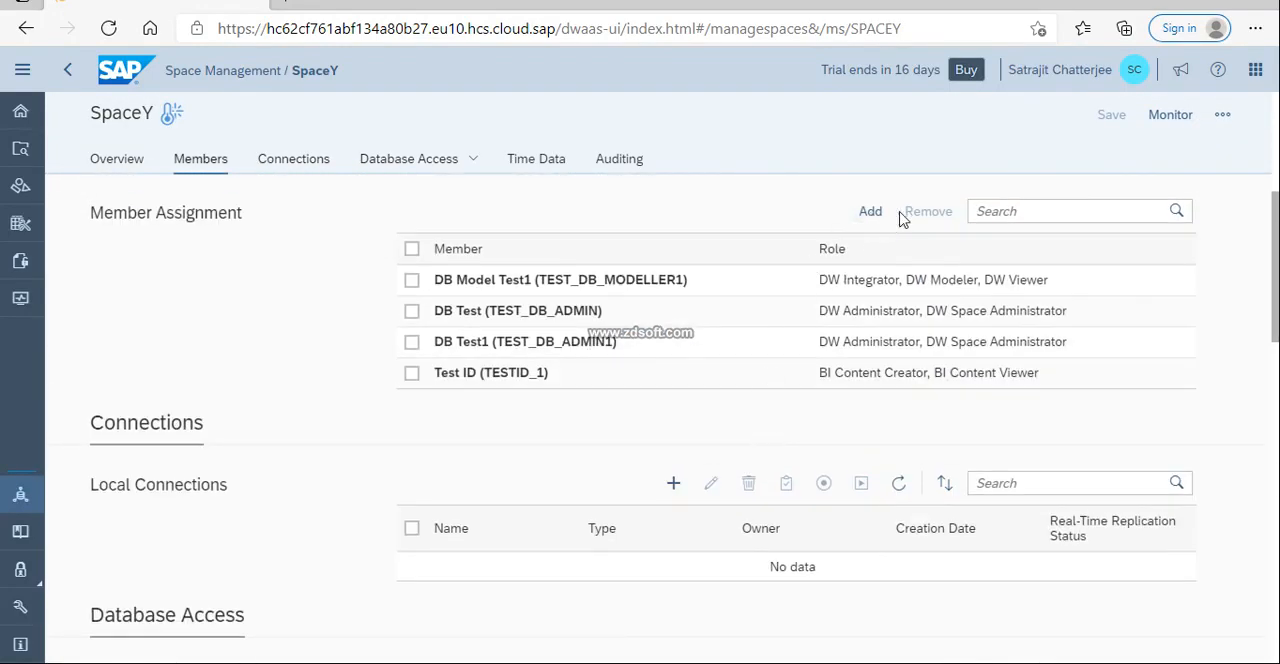
{"action": "left_click", "coordinate": [411, 341]}
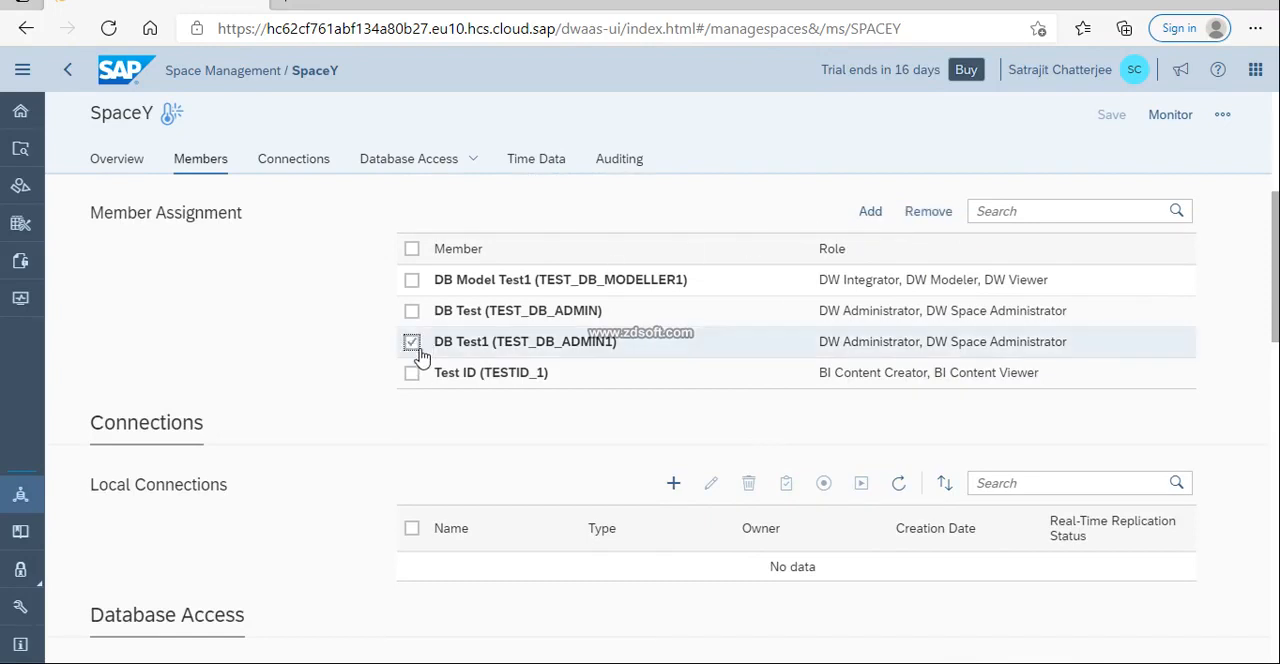
{"action": "left_click", "coordinate": [413, 372]}
{"action": "left_click", "coordinate": [928, 213]}
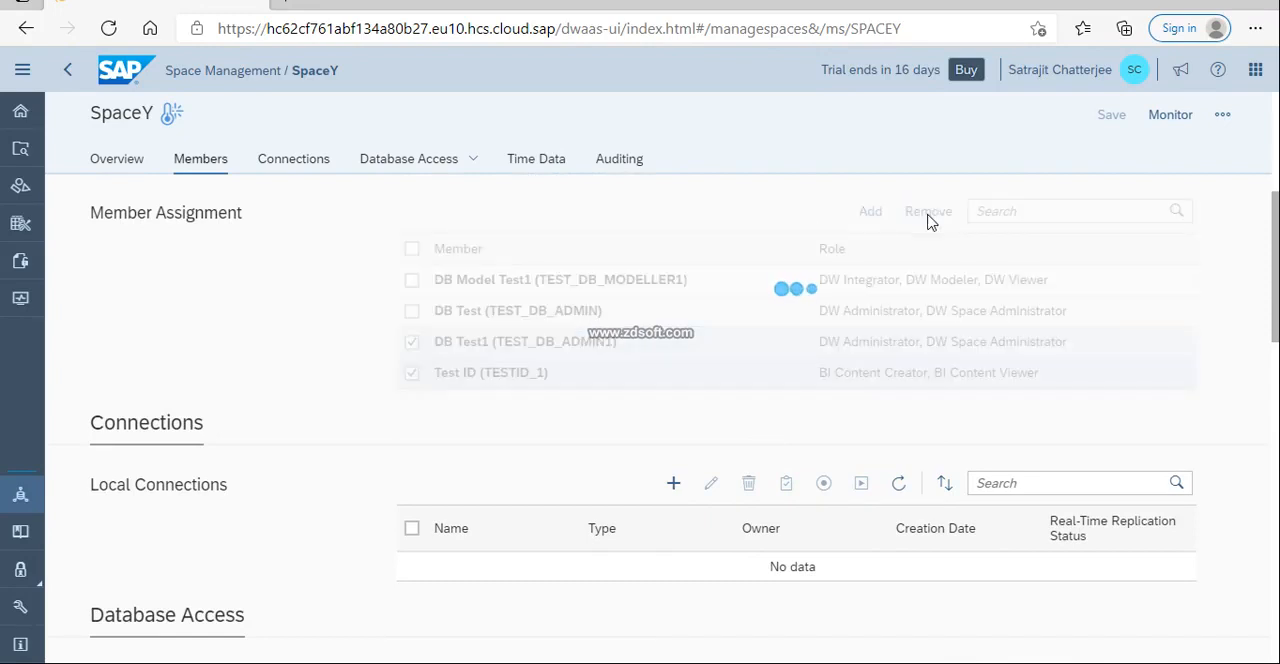
Add the system owner's user account as a member of SpaceY.
{"action": "left_click", "coordinate": [868, 212]}
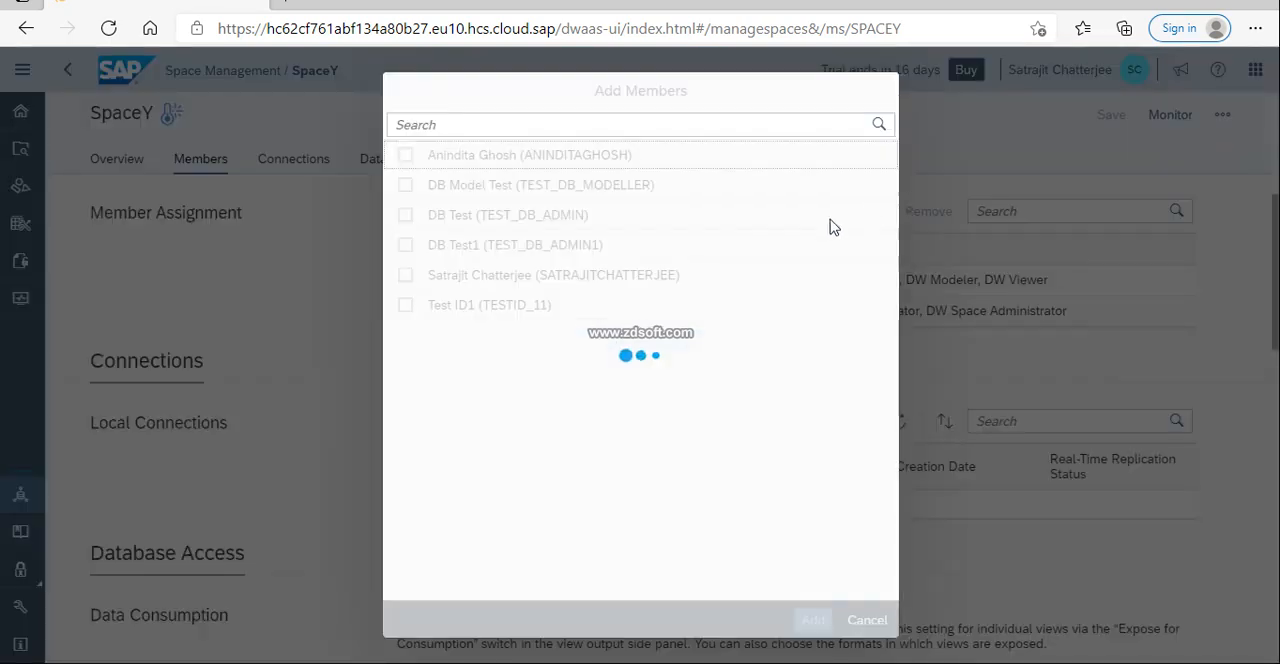
{"action": "left_click", "coordinate": [405, 245]}
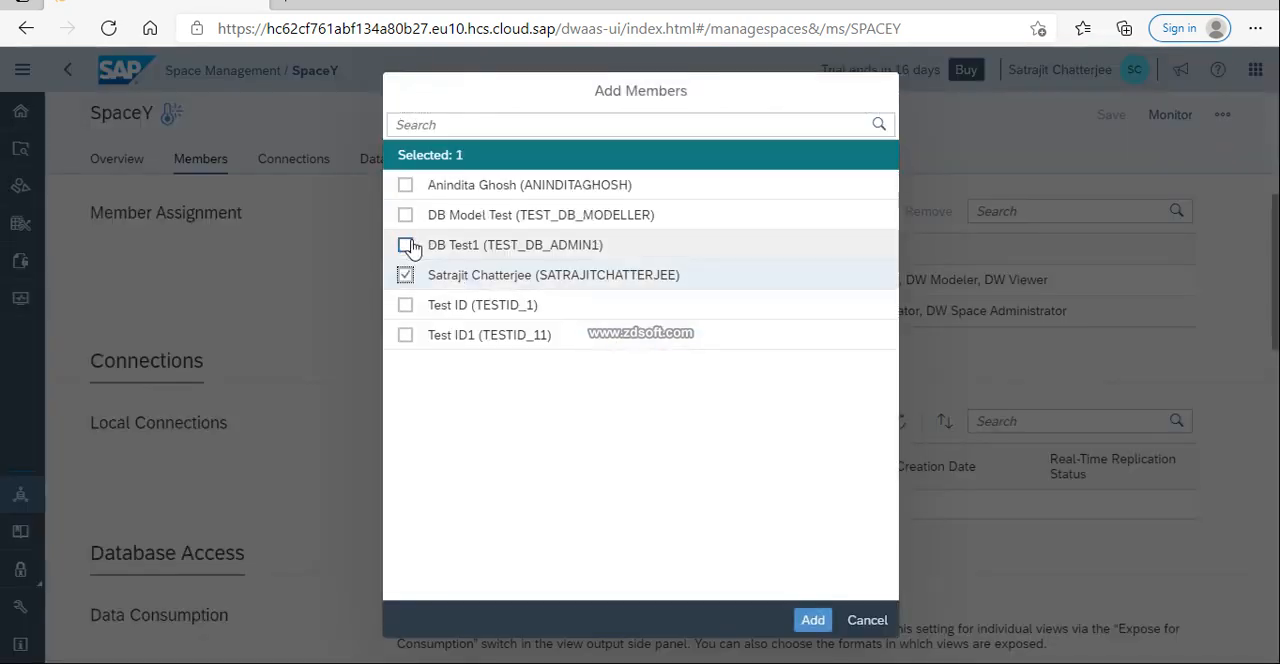
{"action": "left_click", "coordinate": [812, 621]}
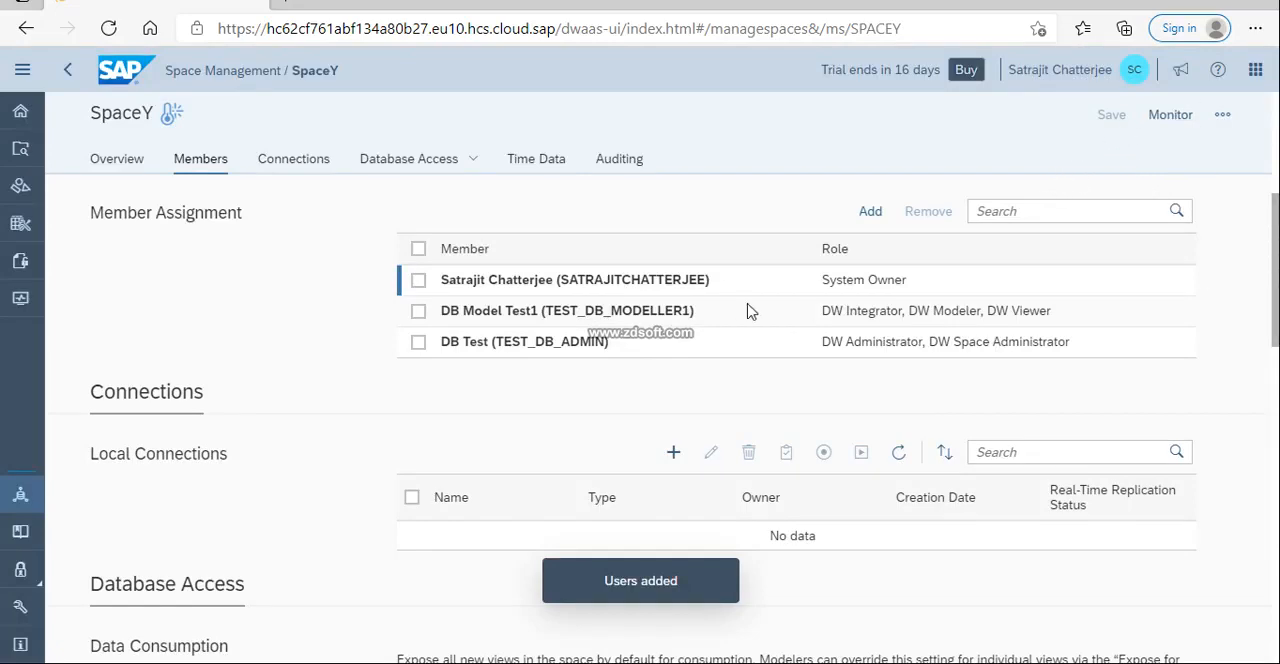
Select the system owner in the member list, and re-enter 30 days as the read-operations audit log retention.
{"action": "left_click", "coordinate": [418, 280]}
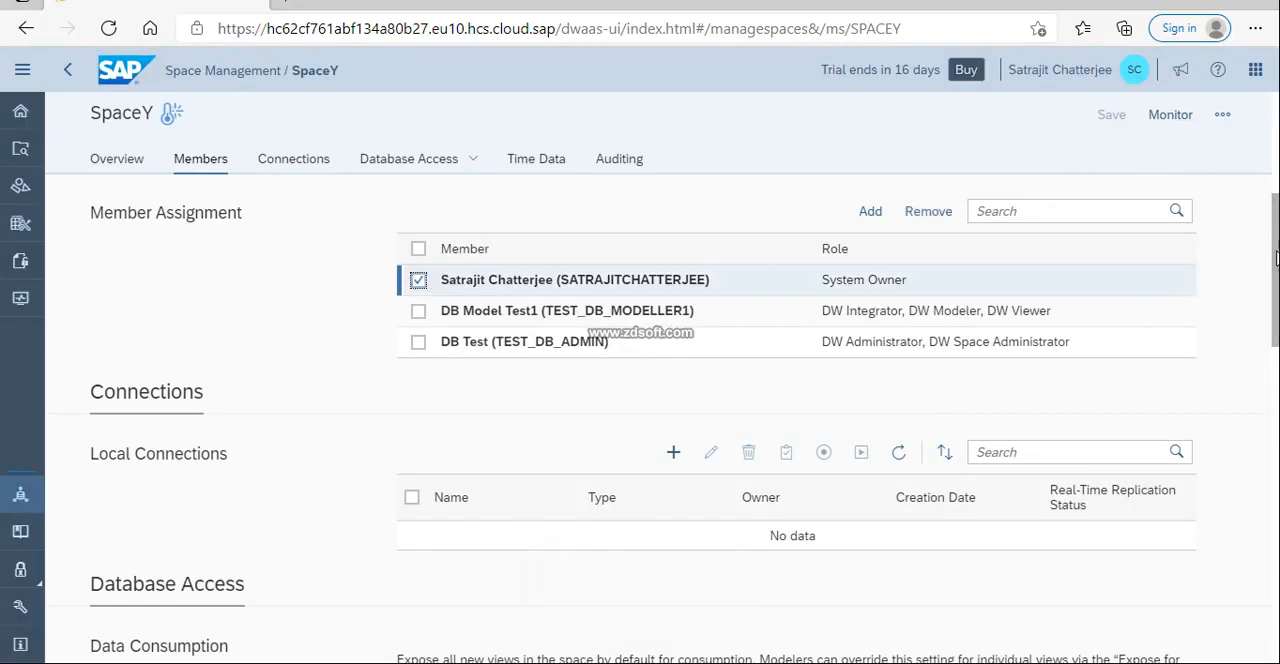
{"action": "left_click_drag", "start_coordinate": [1277, 258], "coordinate": [1274, 541]}
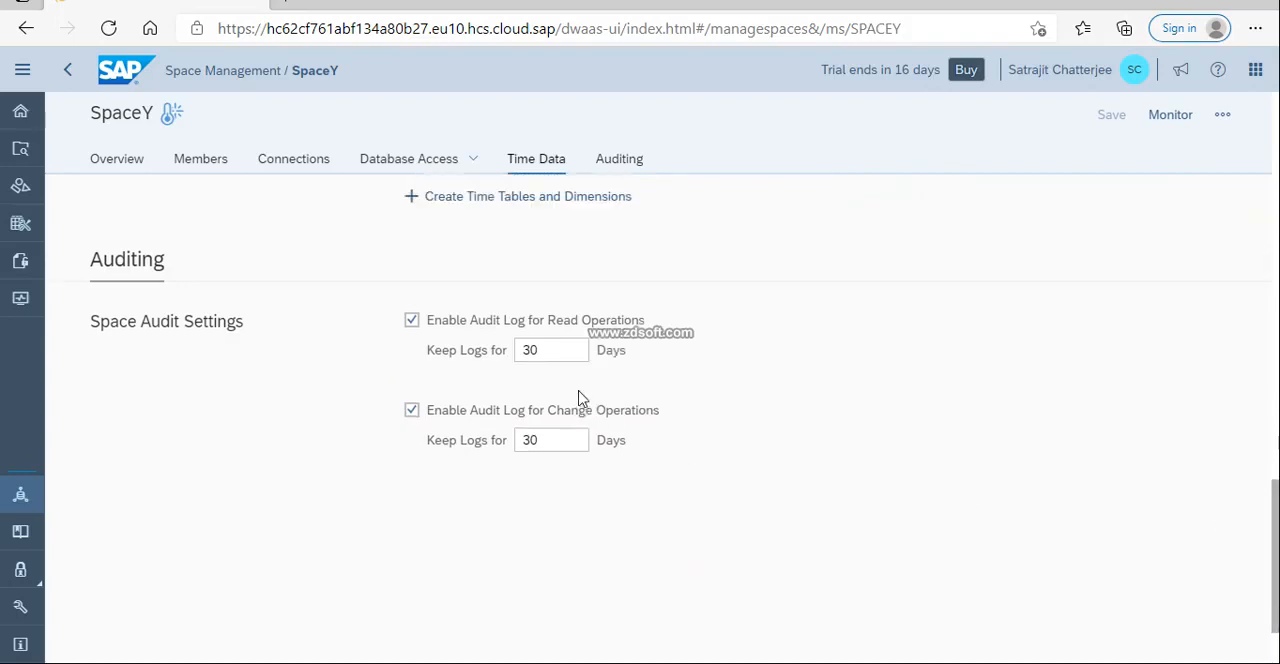
{"action": "left_click", "coordinate": [570, 360]}
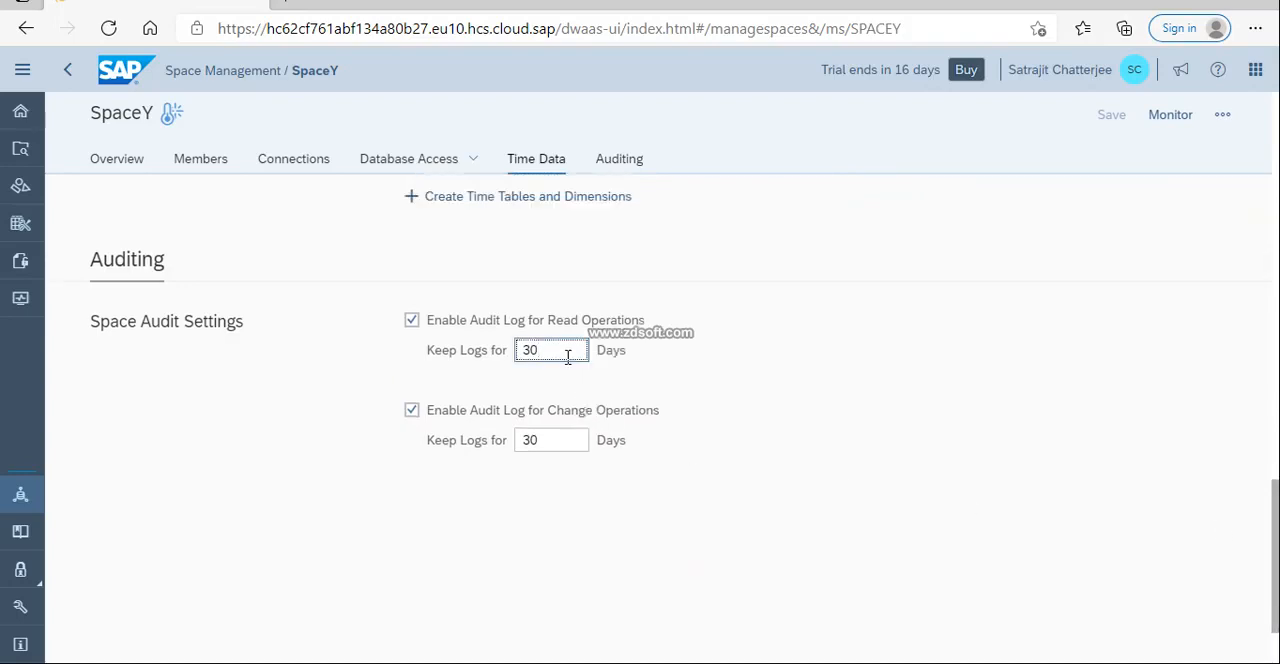
{"action": "key", "text": "BackSpace"}
{"action": "type", "text": "0"}
{"action": "scroll", "coordinate": [690, 305], "scroll_direction": "up", "scroll_amount": 3}
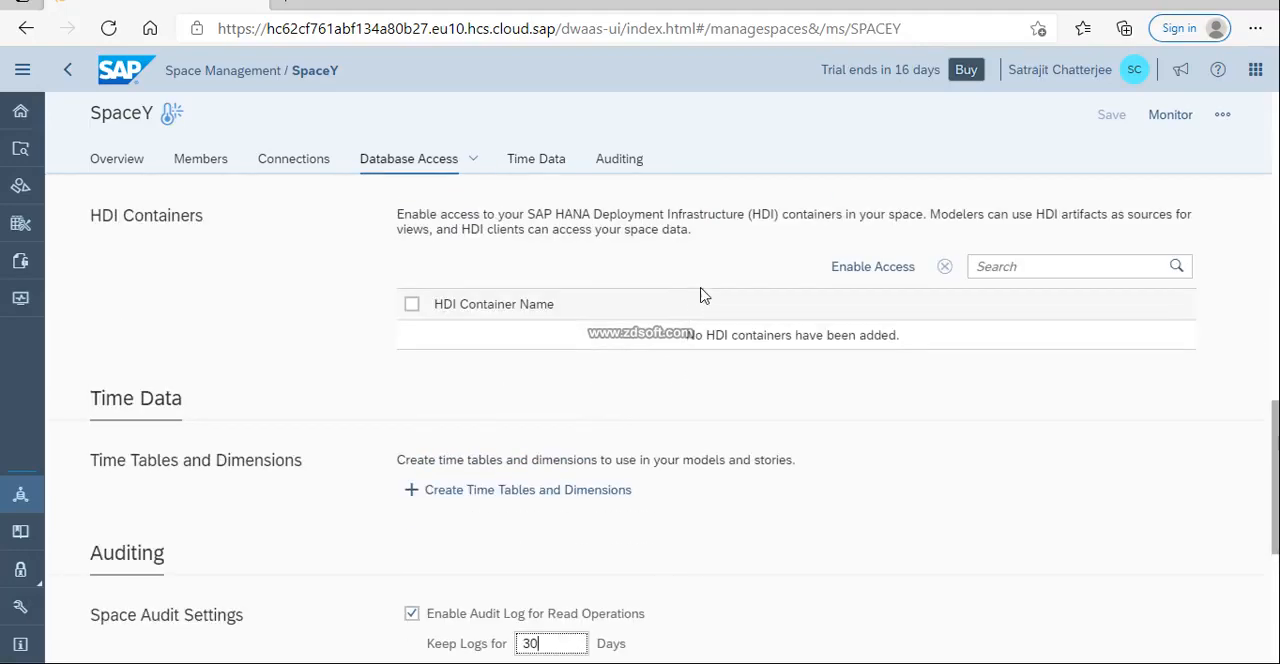
View the information on enabling access to SpaceY's HDI containers, and close it without opening a ticket.
{"action": "scroll", "coordinate": [508, 335], "scroll_direction": "up", "scroll_amount": 3}
{"action": "scroll", "coordinate": [505, 328], "scroll_direction": "up", "scroll_amount": 3}
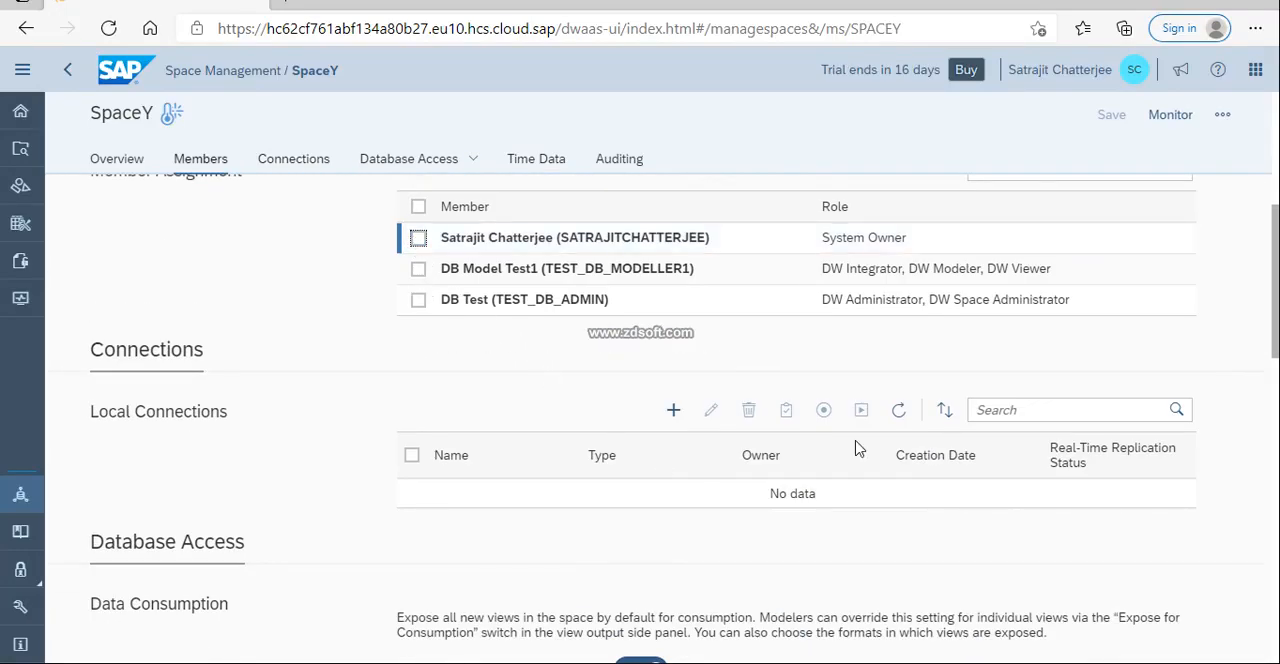
{"action": "scroll", "coordinate": [1183, 295], "scroll_direction": "down", "scroll_amount": 5}
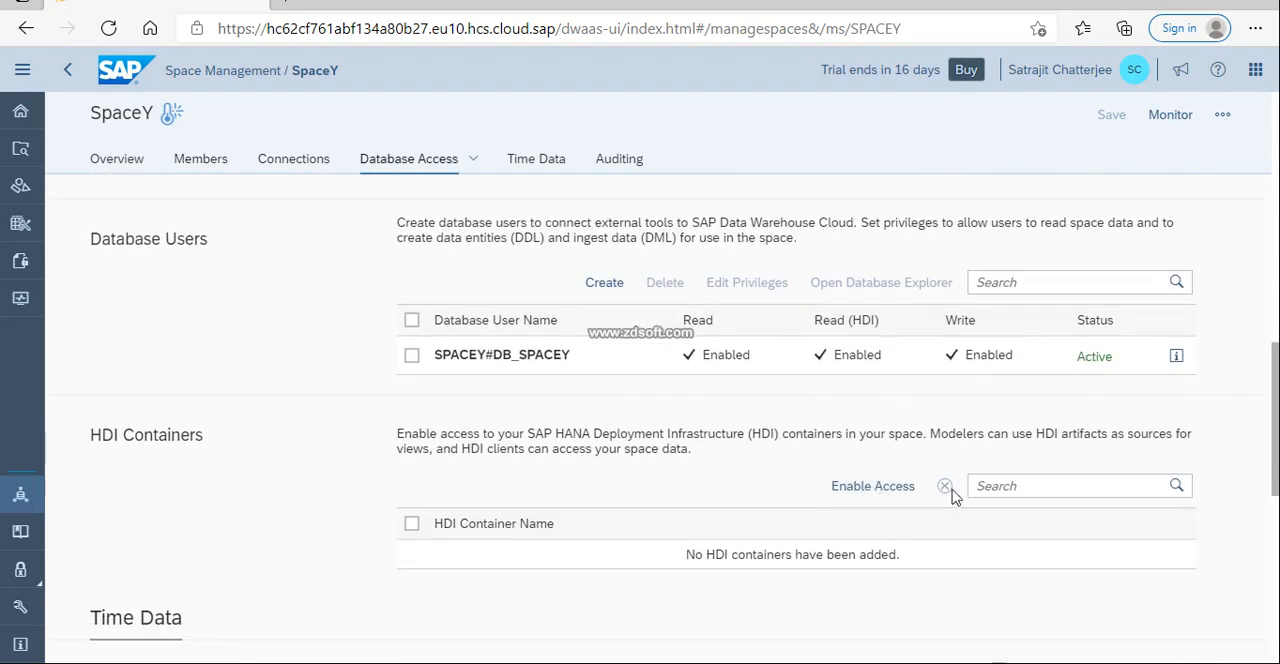
{"action": "left_click", "coordinate": [860, 487]}
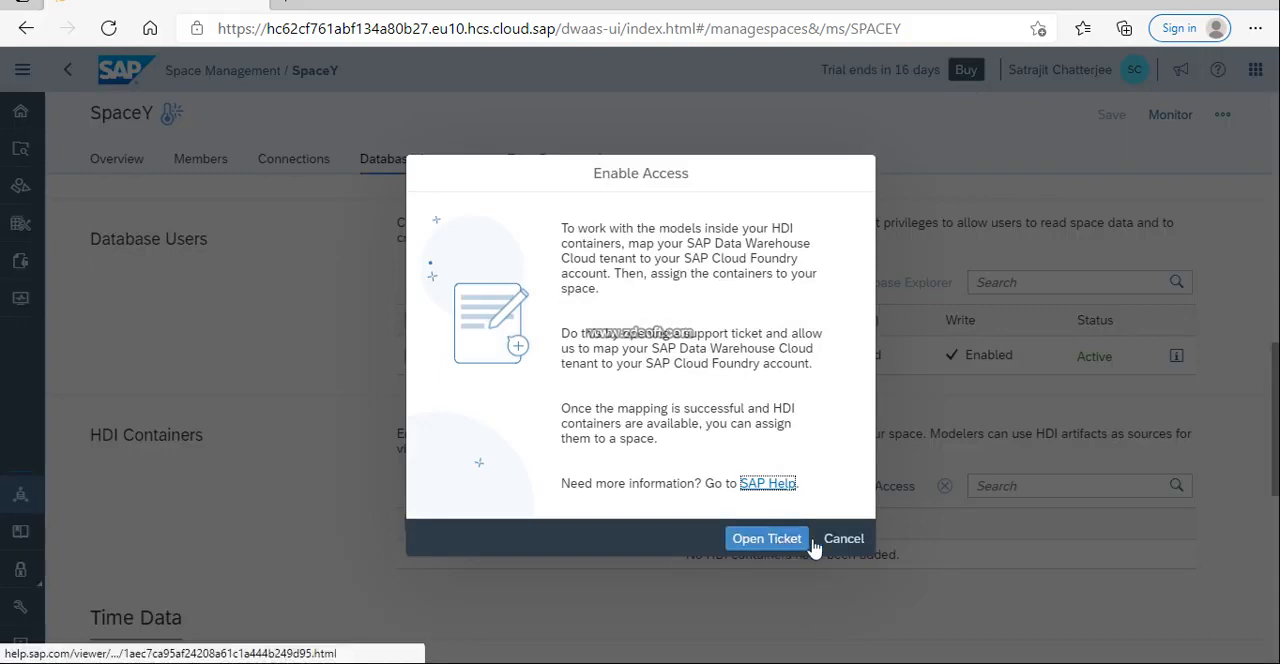
{"action": "left_click", "coordinate": [828, 542]}
Create time tables and dimensions for SpaceY covering 1900 to 2050, keeping the default business names.
{"action": "scroll", "coordinate": [659, 593], "scroll_direction": "down", "scroll_amount": 3}
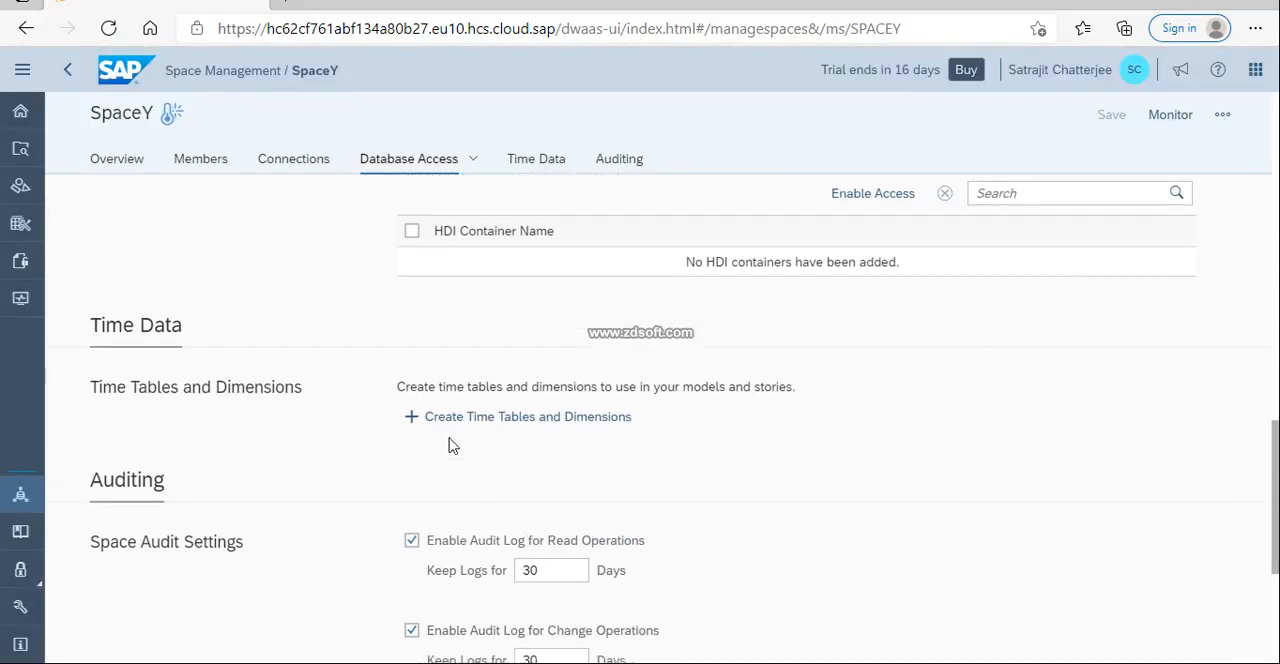
{"action": "scroll", "coordinate": [520, 440], "scroll_direction": "down", "scroll_amount": 2}
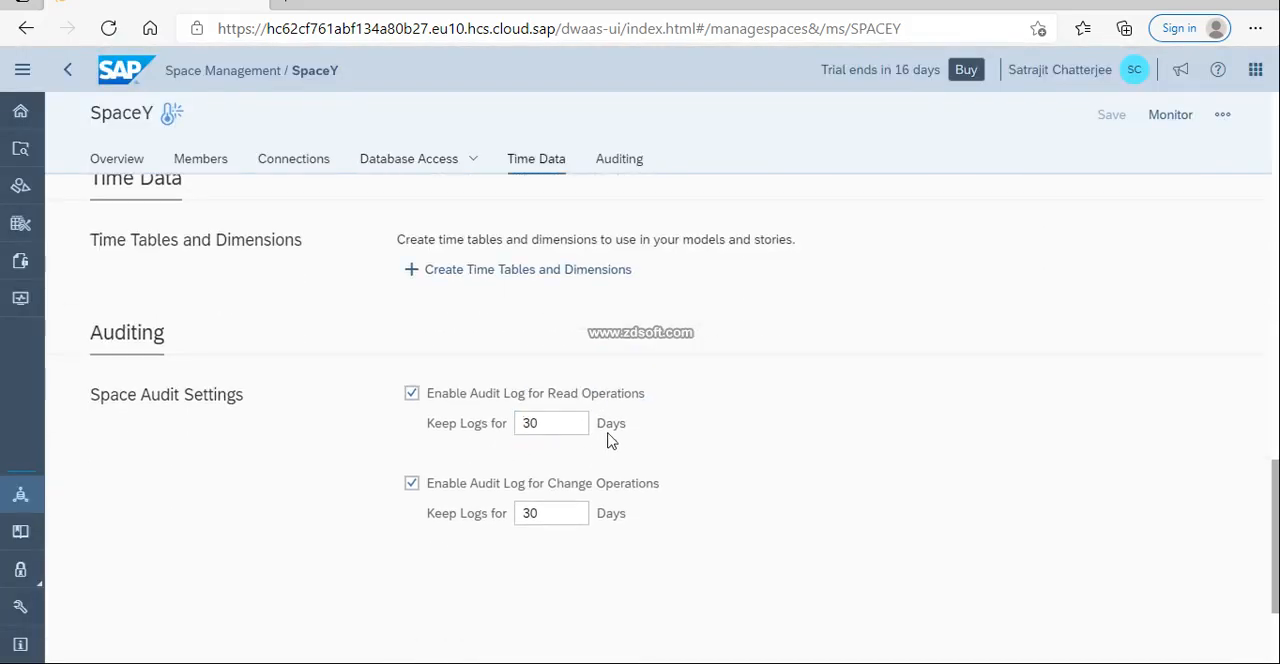
{"action": "scroll", "coordinate": [590, 440], "scroll_direction": "down", "scroll_amount": 1}
{"action": "scroll", "coordinate": [588, 458], "scroll_direction": "up", "scroll_amount": 2}
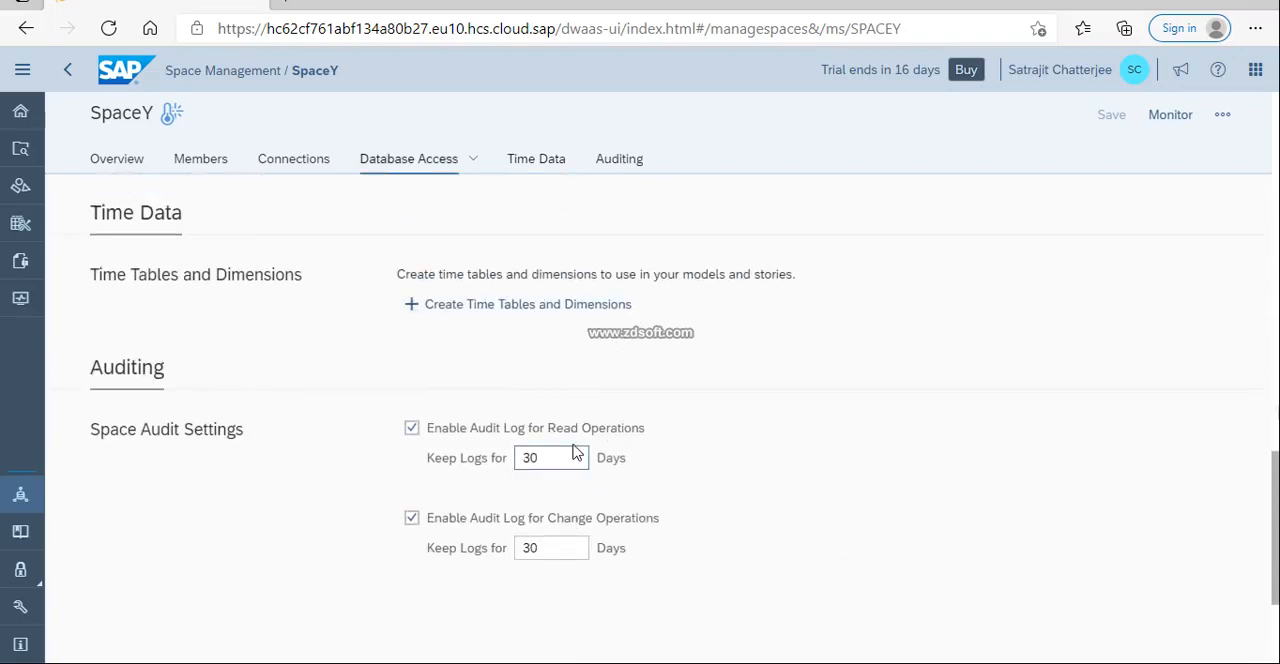
{"action": "scroll", "coordinate": [560, 420], "scroll_direction": "up", "scroll_amount": 1}
{"action": "left_click", "coordinate": [543, 380]}
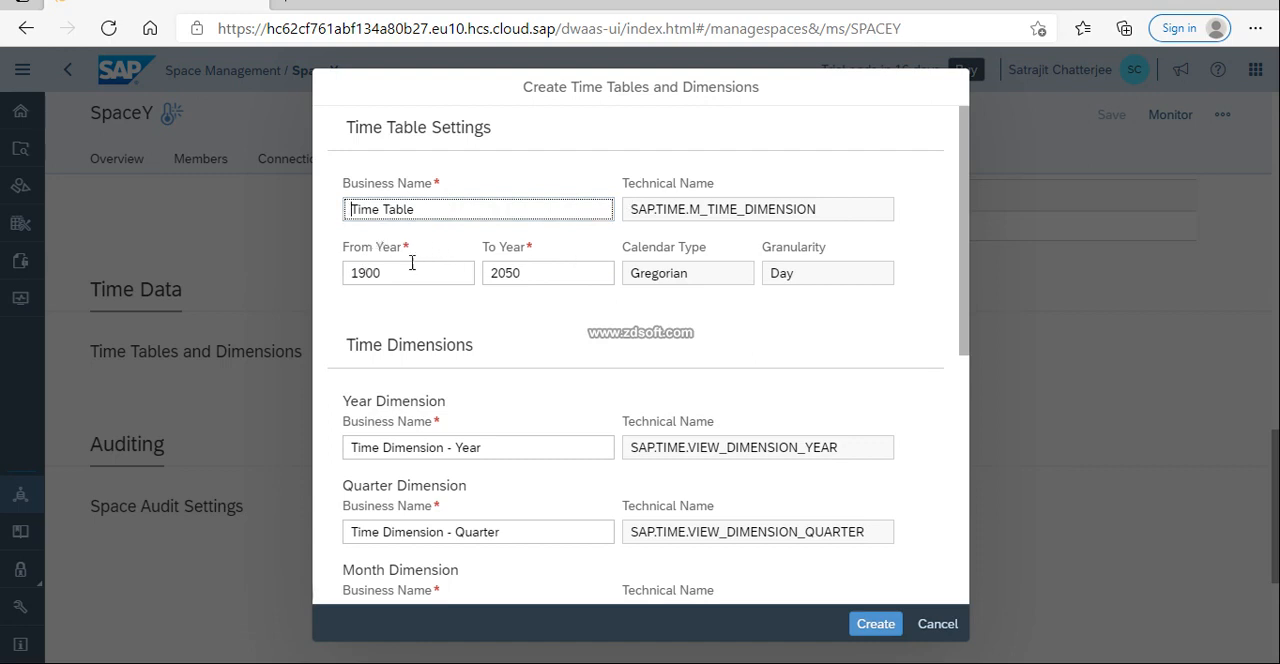
{"action": "left_click", "coordinate": [811, 278]}
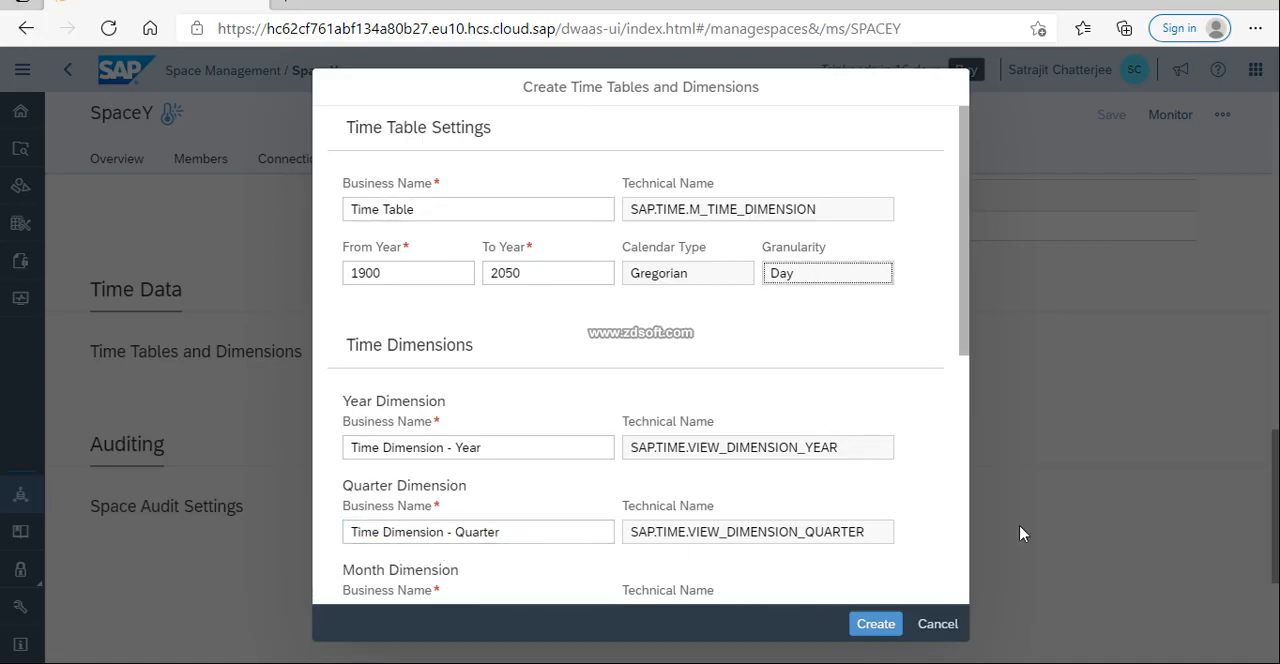
{"action": "left_click", "coordinate": [875, 625]}
{"action": "left_click", "coordinate": [875, 625]}
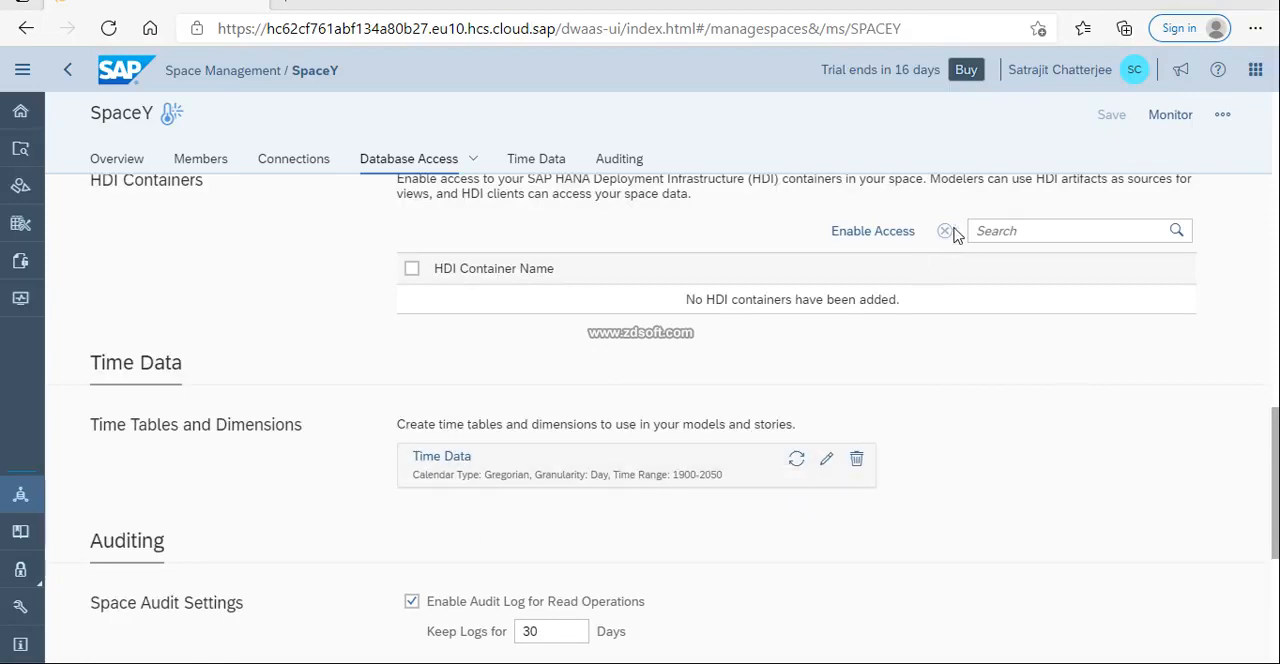
Review SpaceY's database access and general settings, reopen the space from Space Management, and check its member assignment.
{"action": "scroll", "coordinate": [443, 440], "scroll_direction": "up", "scroll_amount": 15}
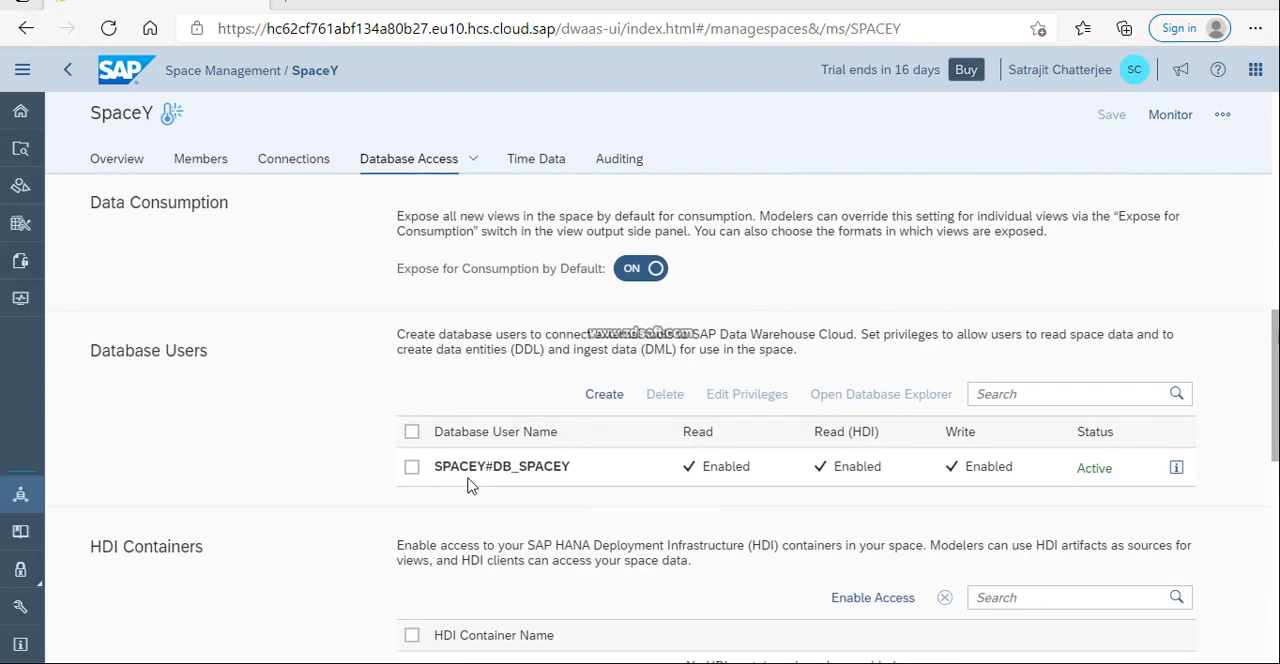
{"action": "scroll", "coordinate": [468, 484], "scroll_direction": "up", "scroll_amount": 3}
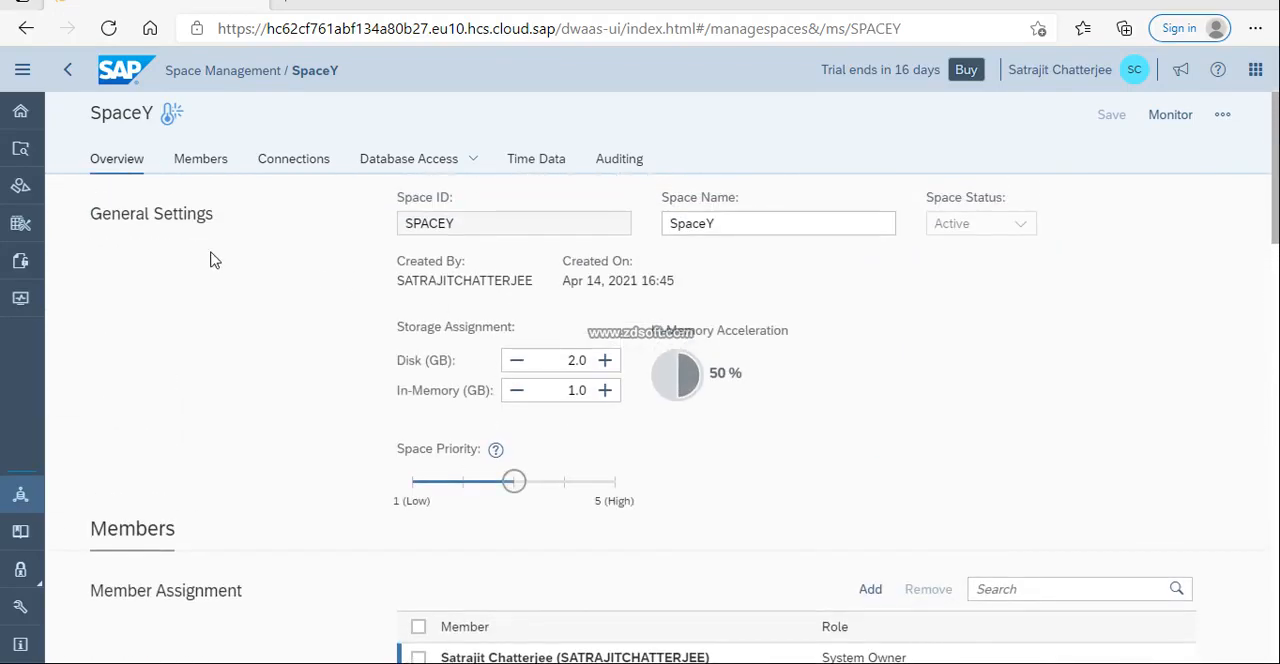
{"action": "left_click", "coordinate": [66, 69]}
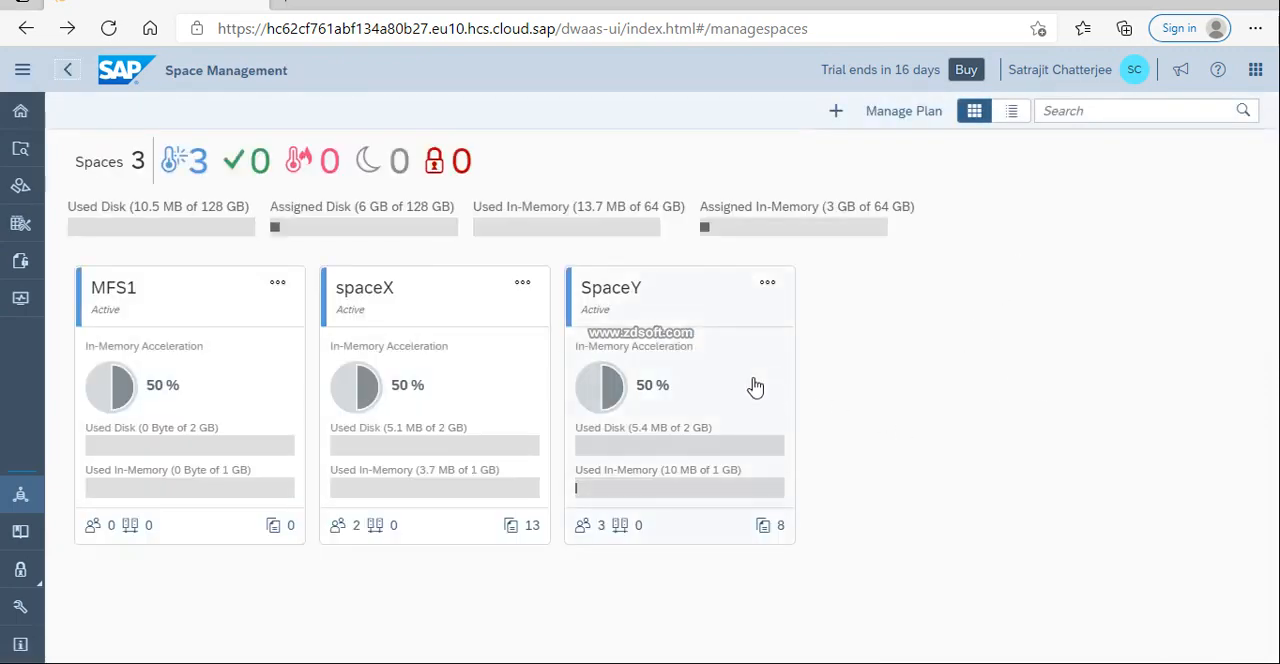
{"action": "left_click", "coordinate": [735, 380]}
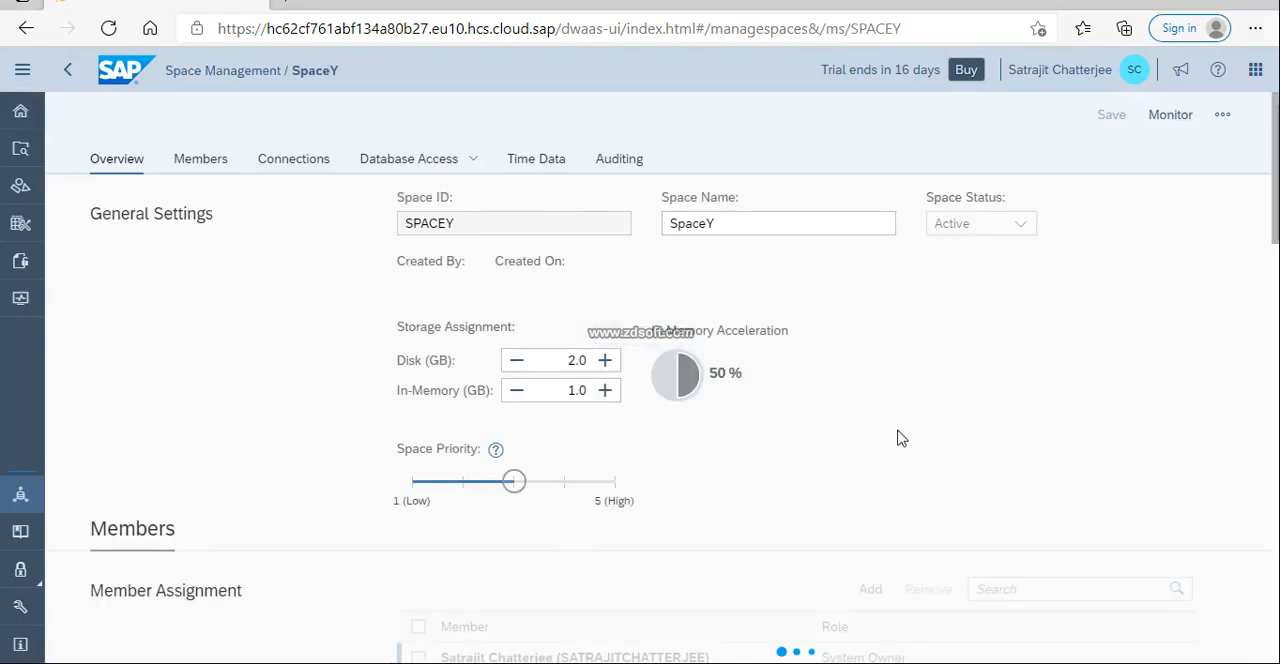
{"action": "scroll", "coordinate": [898, 435], "scroll_direction": "down", "scroll_amount": 15}
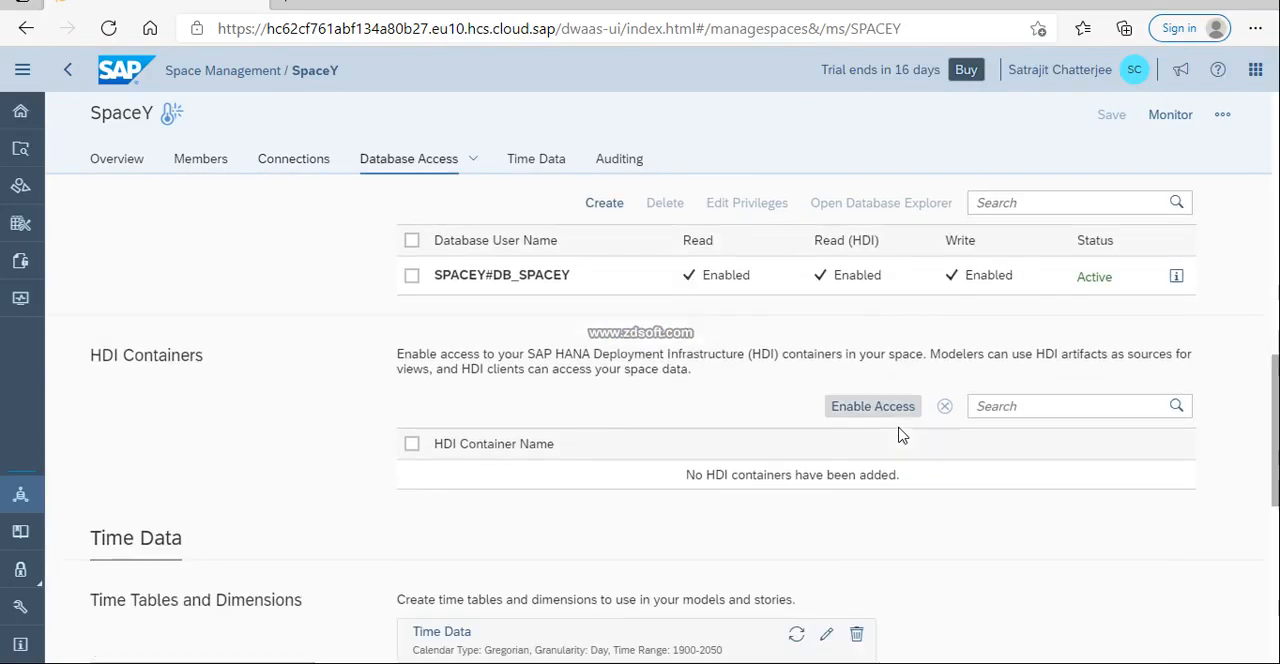
{"action": "scroll", "coordinate": [898, 435], "scroll_direction": "up", "scroll_amount": 7}
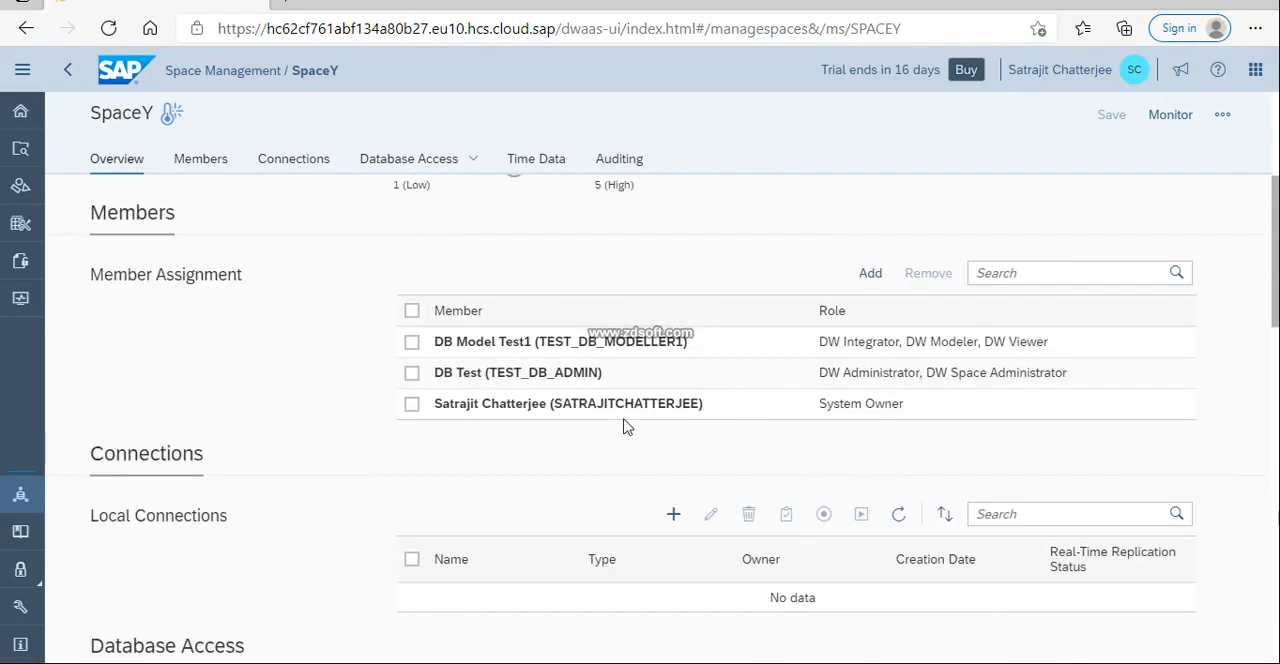
{"action": "scroll", "coordinate": [623, 427], "scroll_direction": "up", "scroll_amount": 5}
Go through the home page to the Data Builder's list of spaces, and open SpaceY.
{"action": "left_click", "coordinate": [18, 228]}
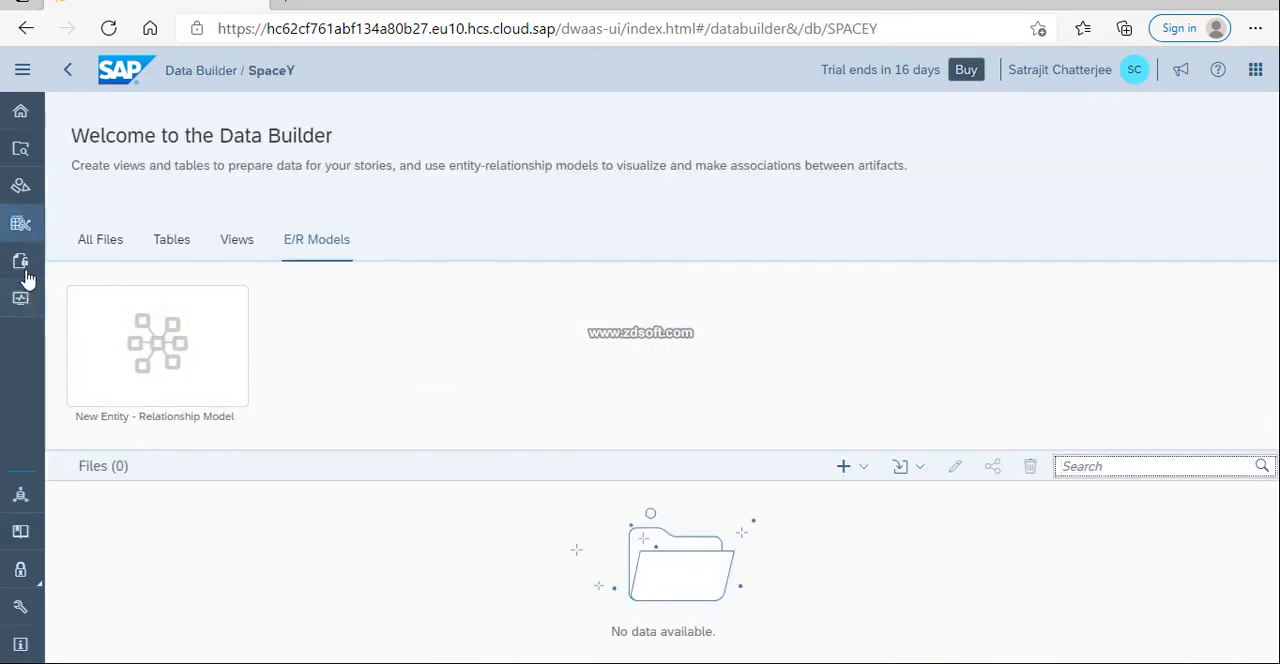
{"action": "left_click", "coordinate": [24, 238]}
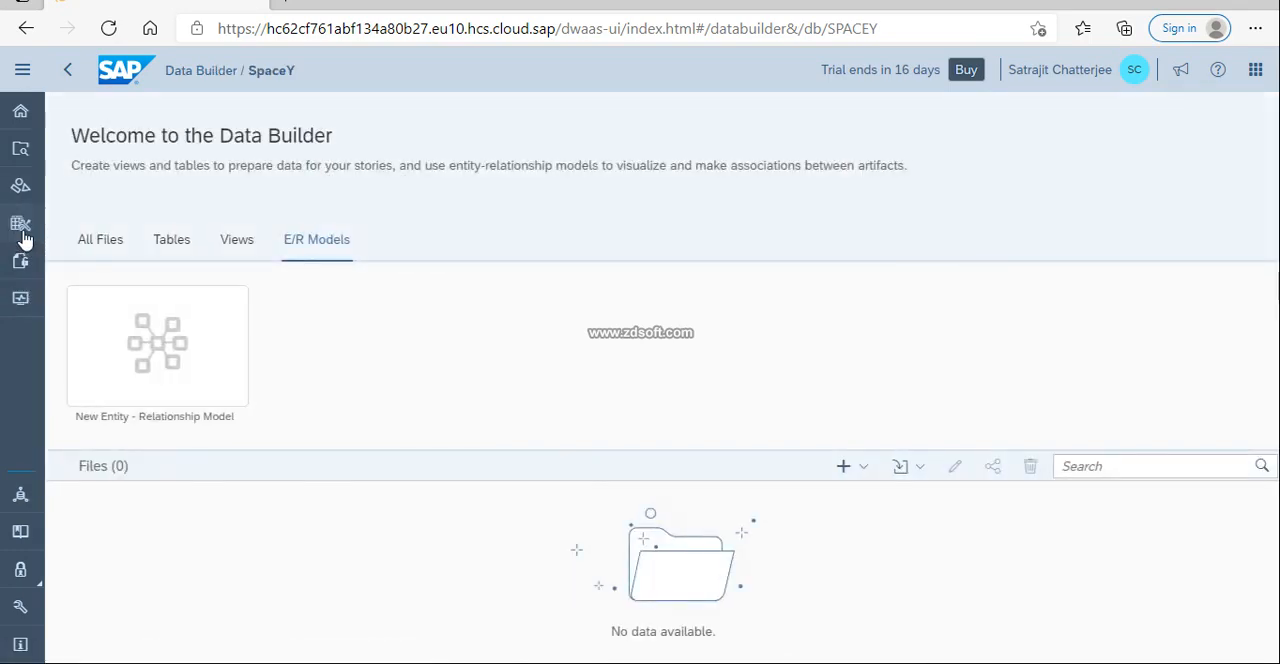
{"action": "left_click", "coordinate": [21, 112]}
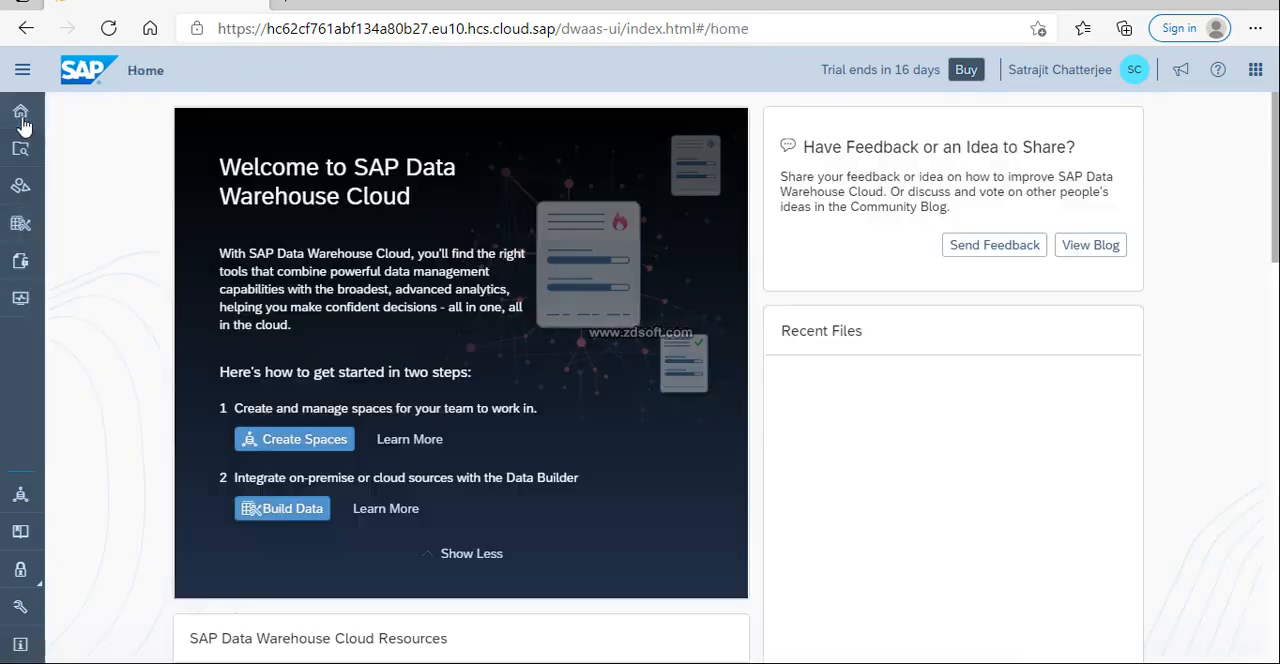
{"action": "left_click", "coordinate": [25, 230]}
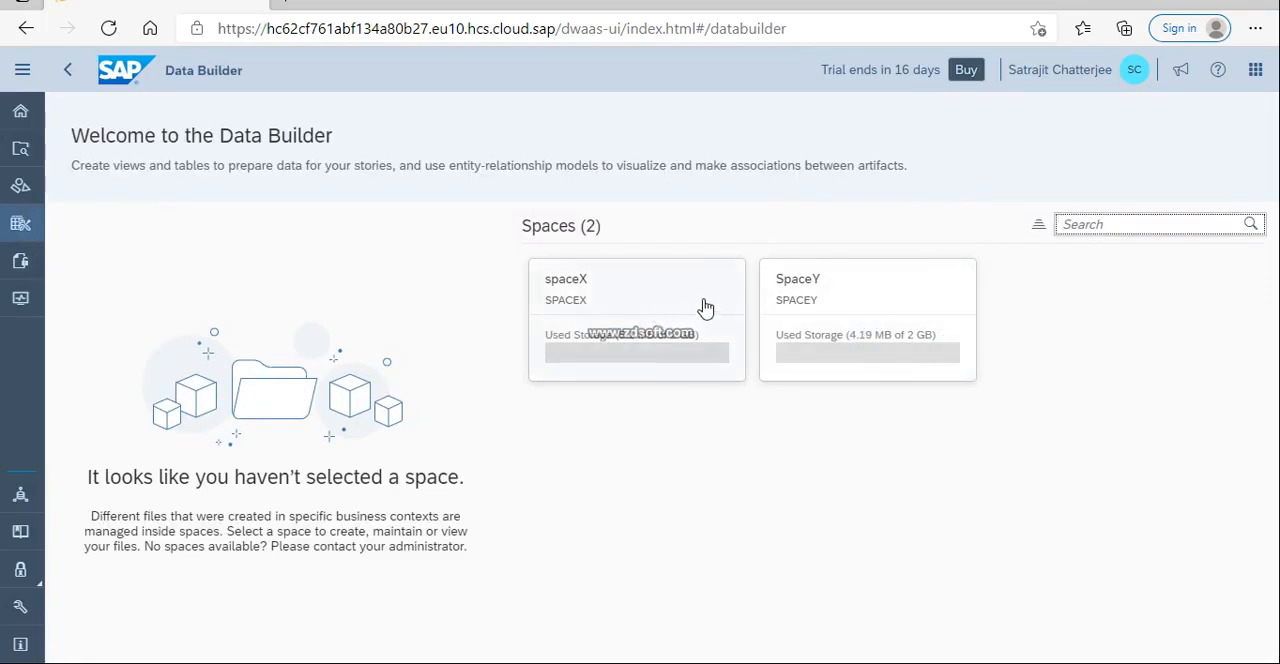
{"action": "left_click", "coordinate": [855, 308]}
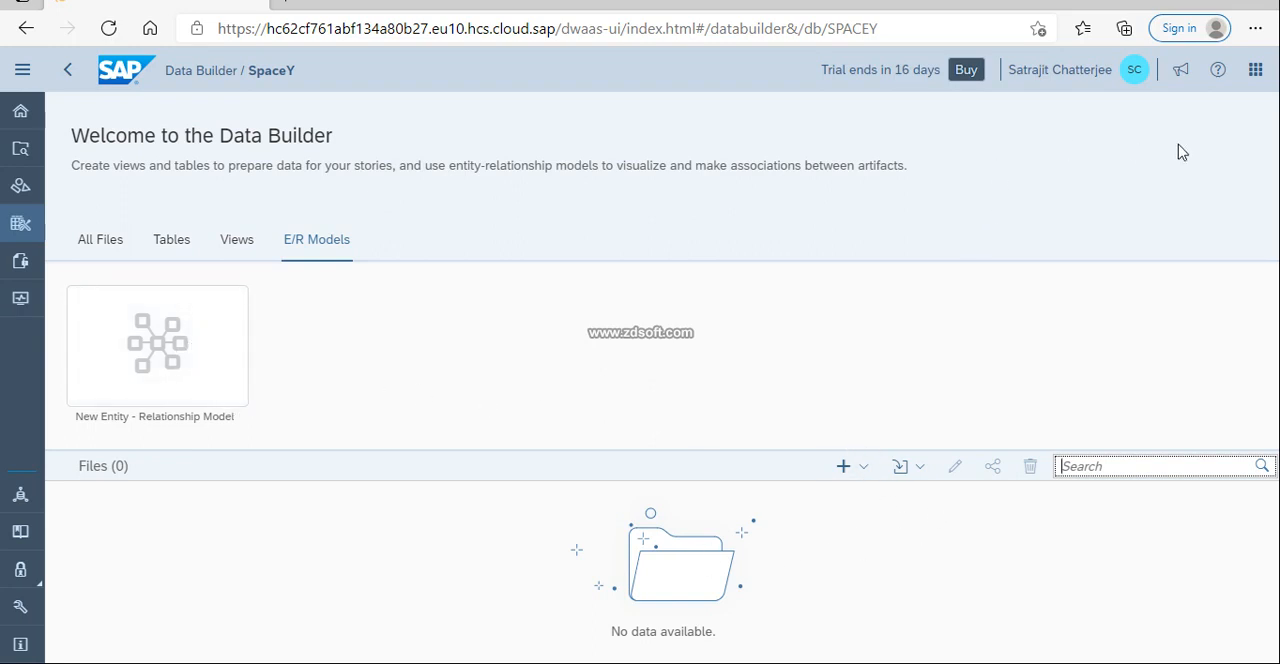
View SpaceY's tables and the editor for a new table, and leave it without saving the table.
{"action": "left_click", "coordinate": [188, 250]}
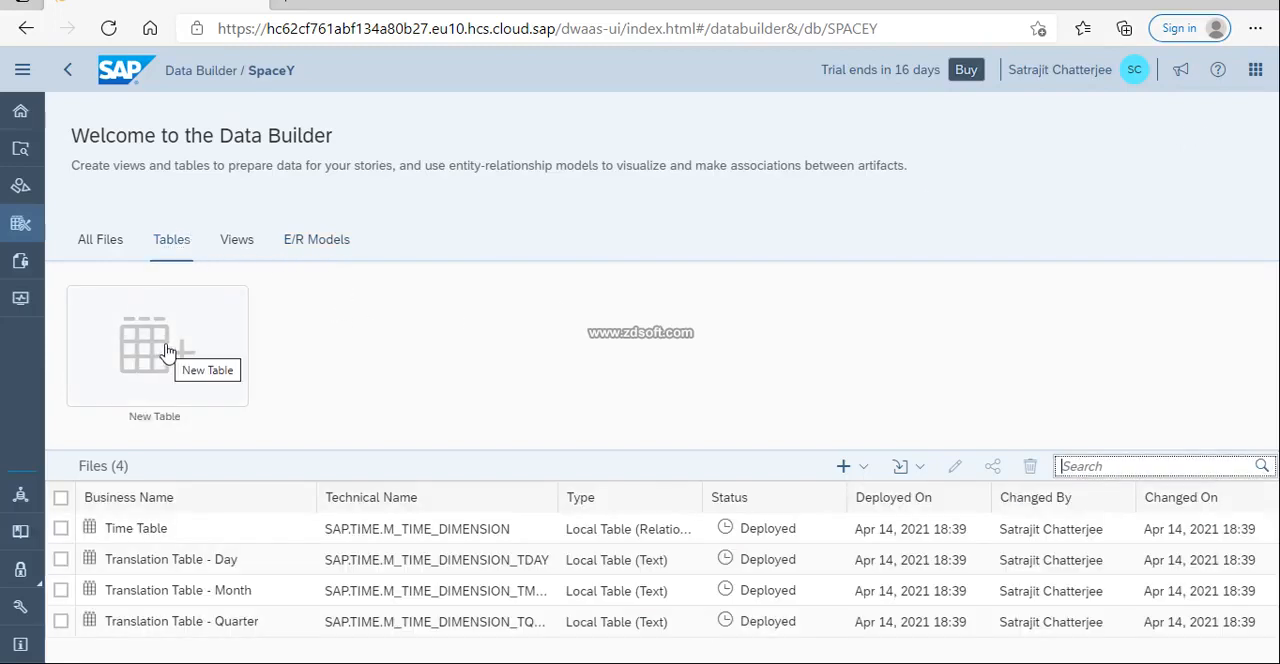
{"action": "left_click", "coordinate": [170, 350]}
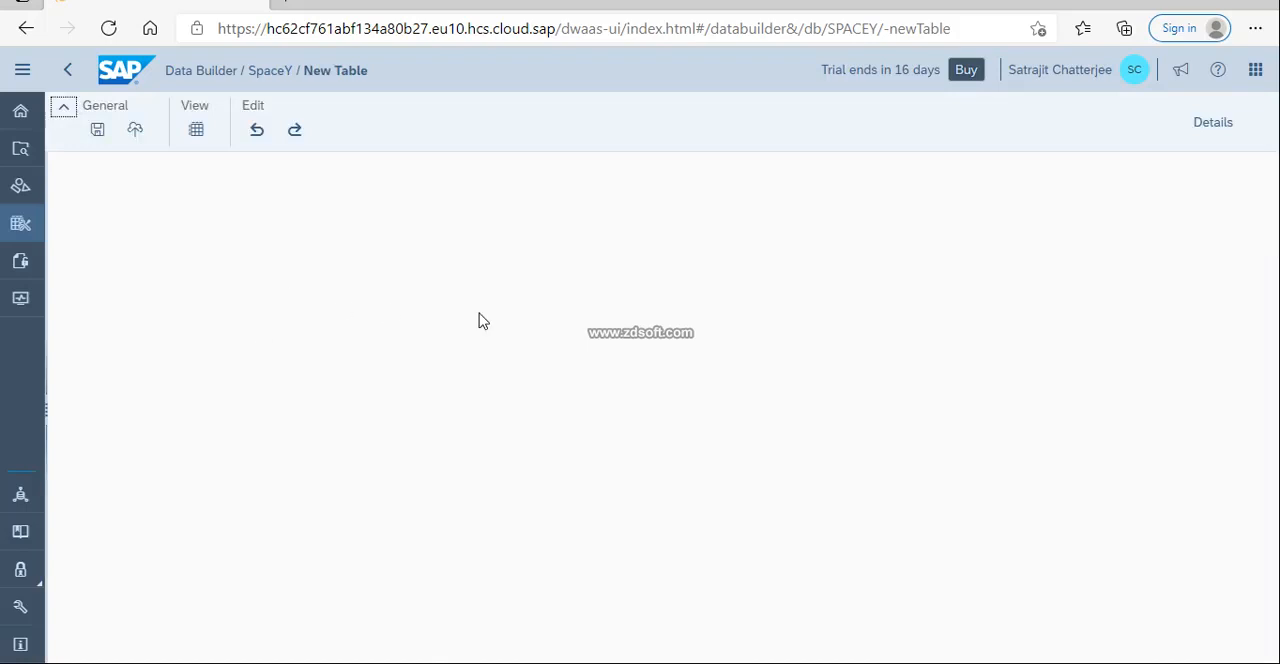
{"action": "left_click", "coordinate": [26, 28]}
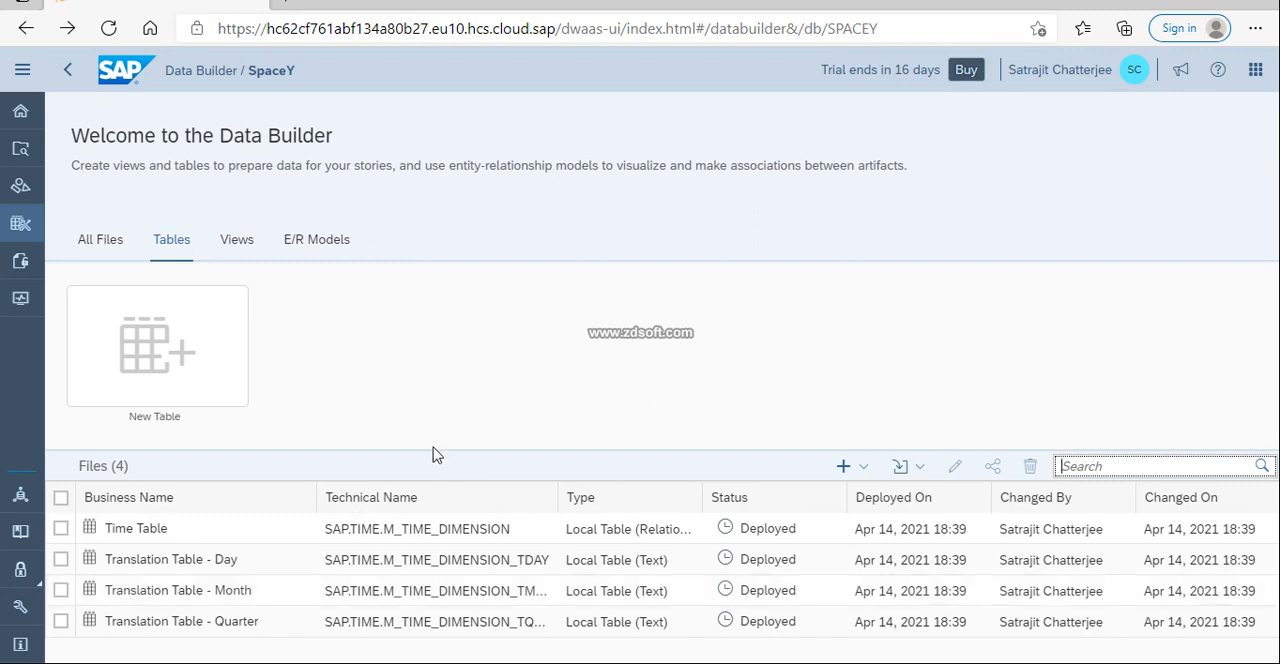
{"action": "left_click", "coordinate": [168, 347]}
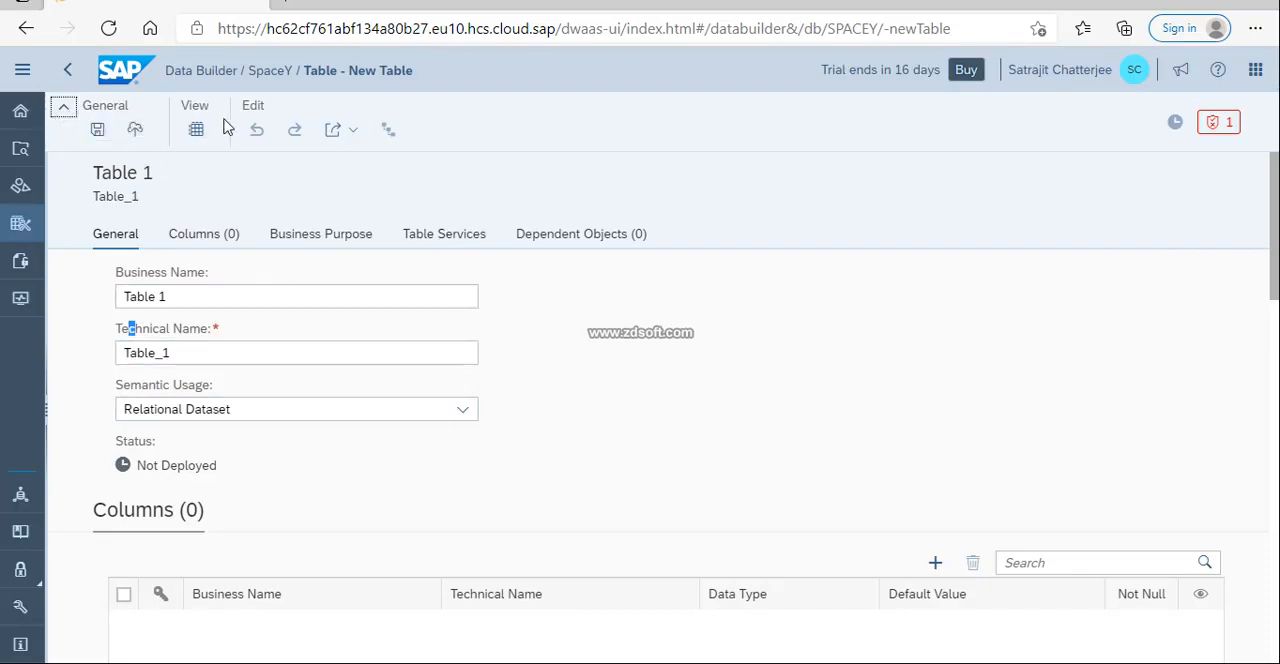
{"action": "left_click", "coordinate": [196, 282]}
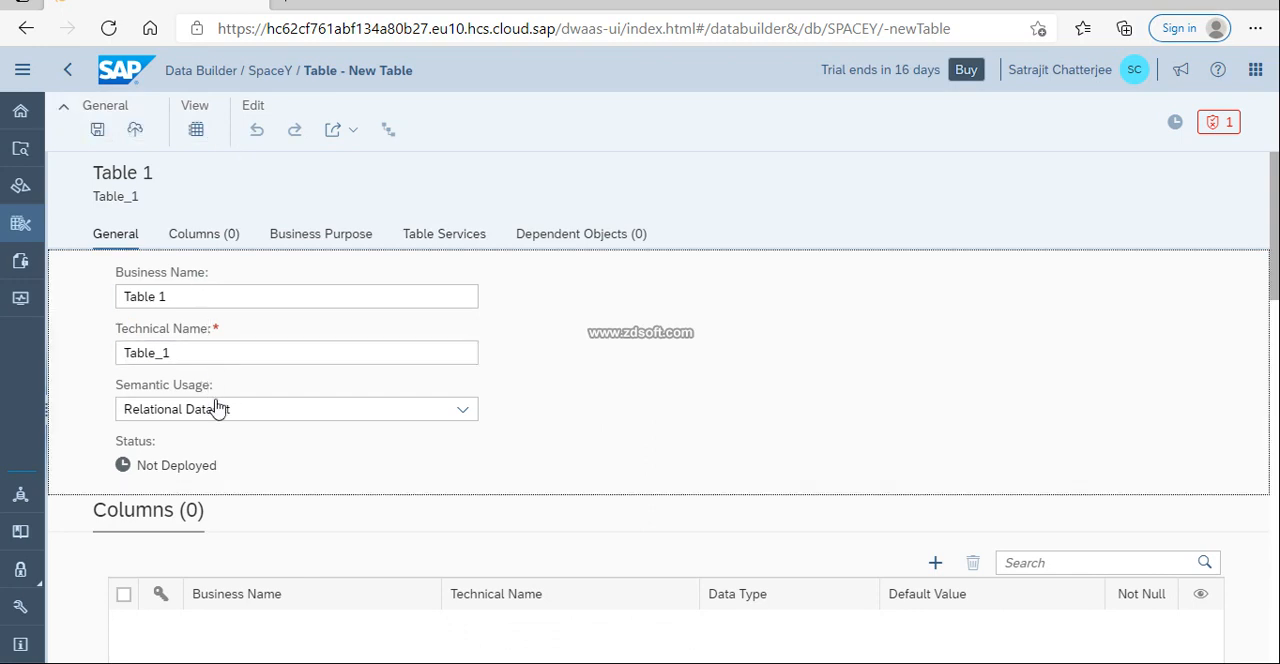
{"action": "left_click", "coordinate": [20, 223]}
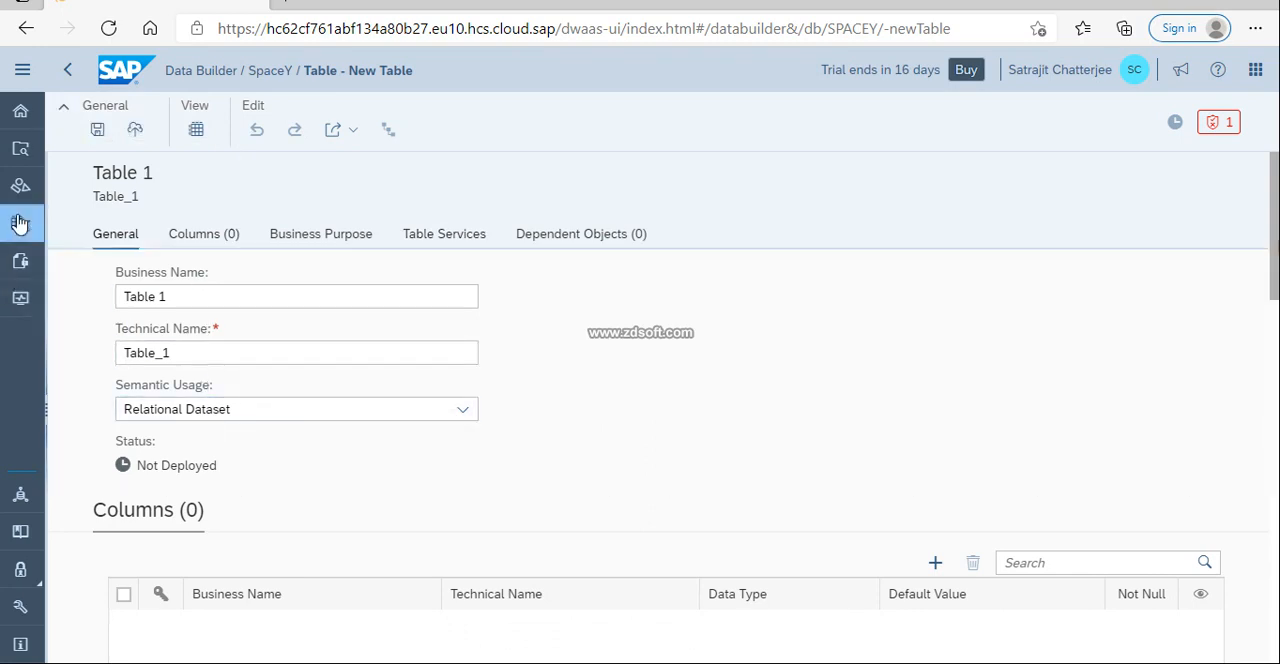
{"action": "left_click", "coordinate": [20, 223]}
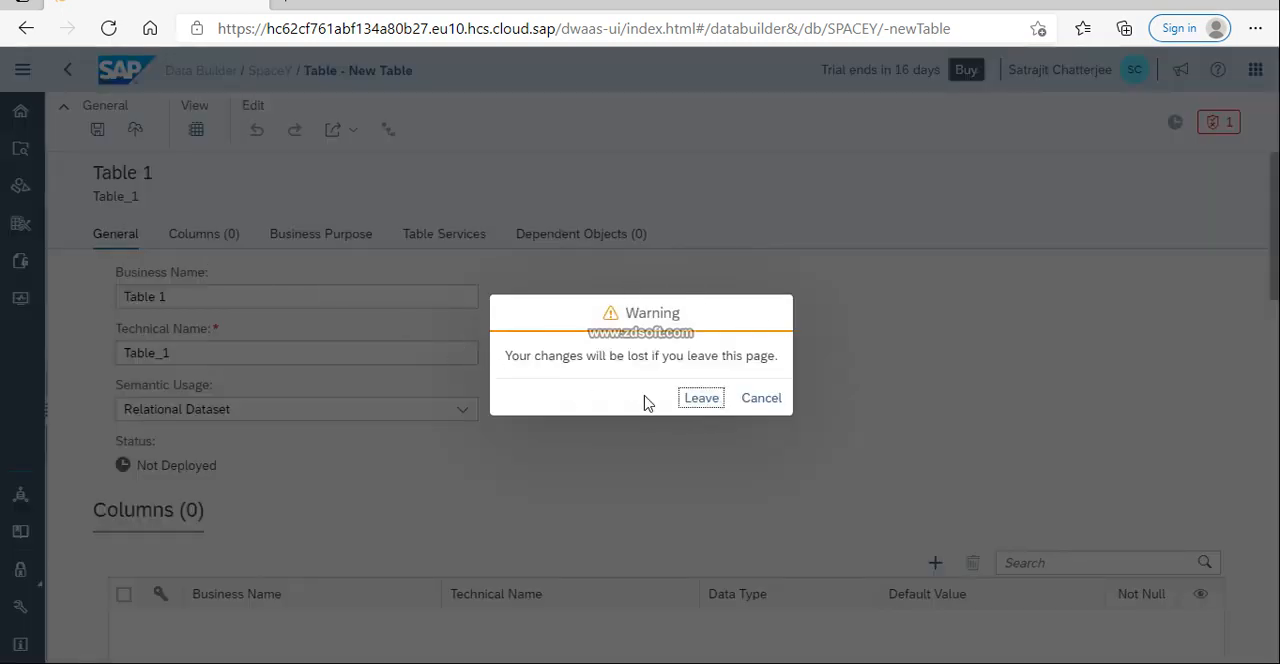
{"action": "left_click", "coordinate": [695, 401]}
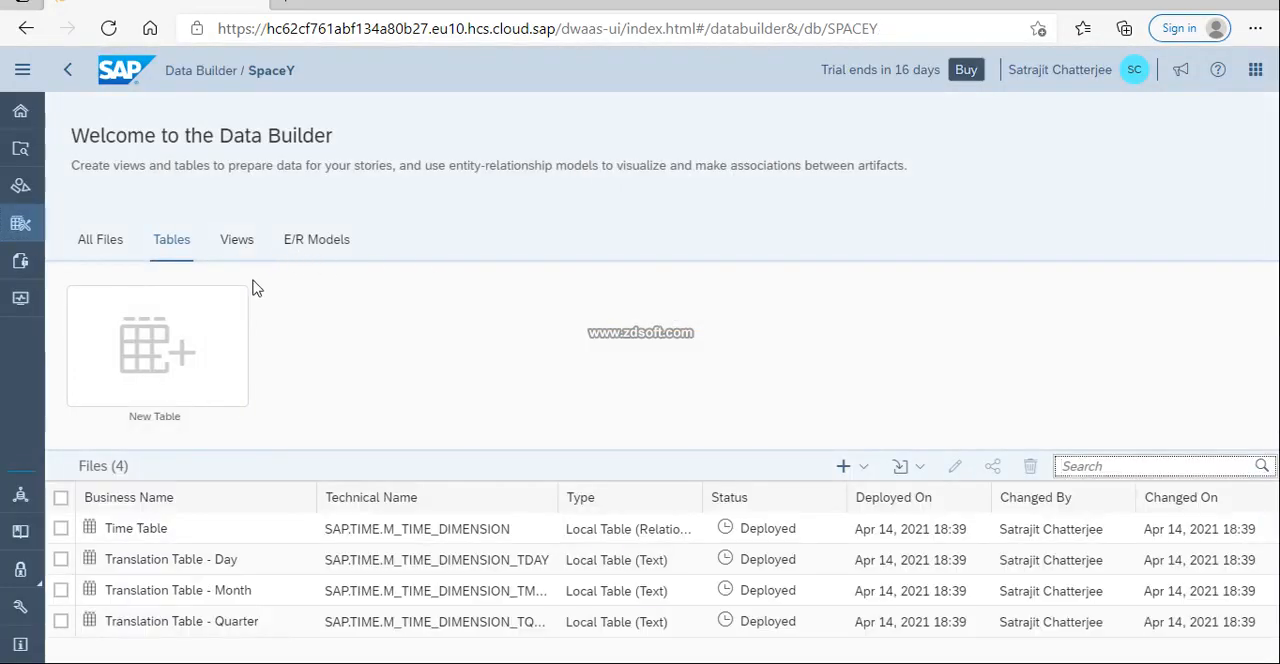
Start a CSV import into SpaceY and select SalesOrders from the Data Files folder in DW on Cloud as the source file.
{"action": "left_click", "coordinate": [108, 246]}
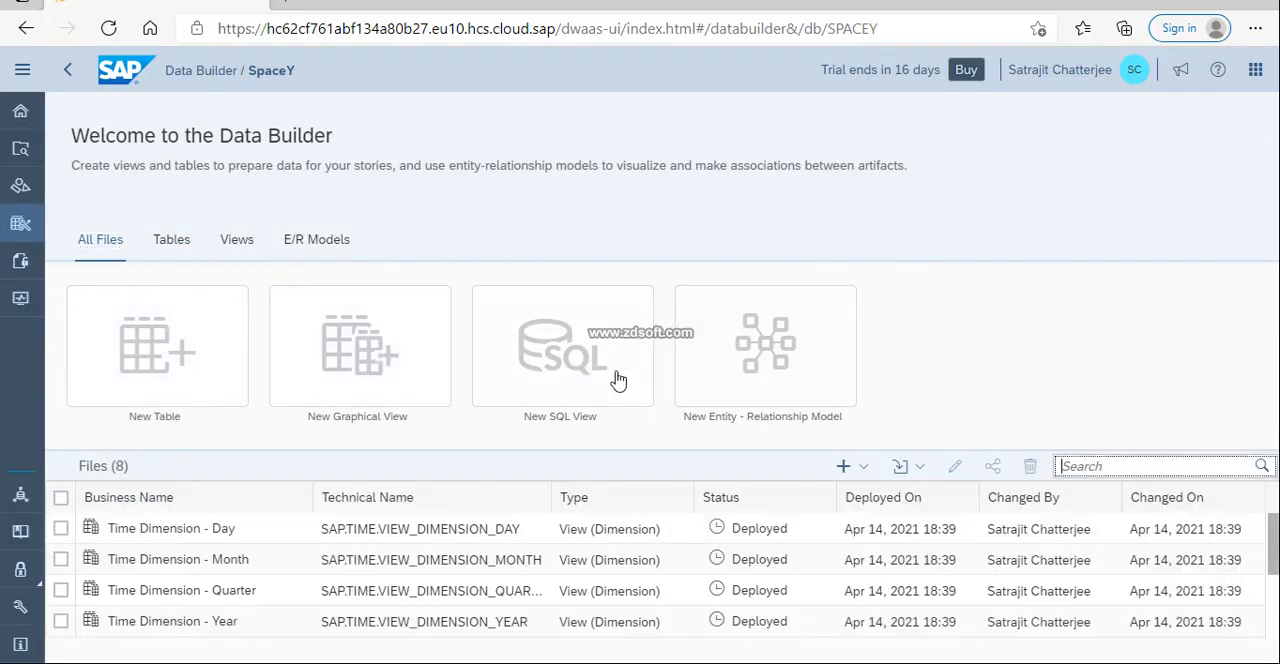
{"action": "left_click", "coordinate": [906, 476]}
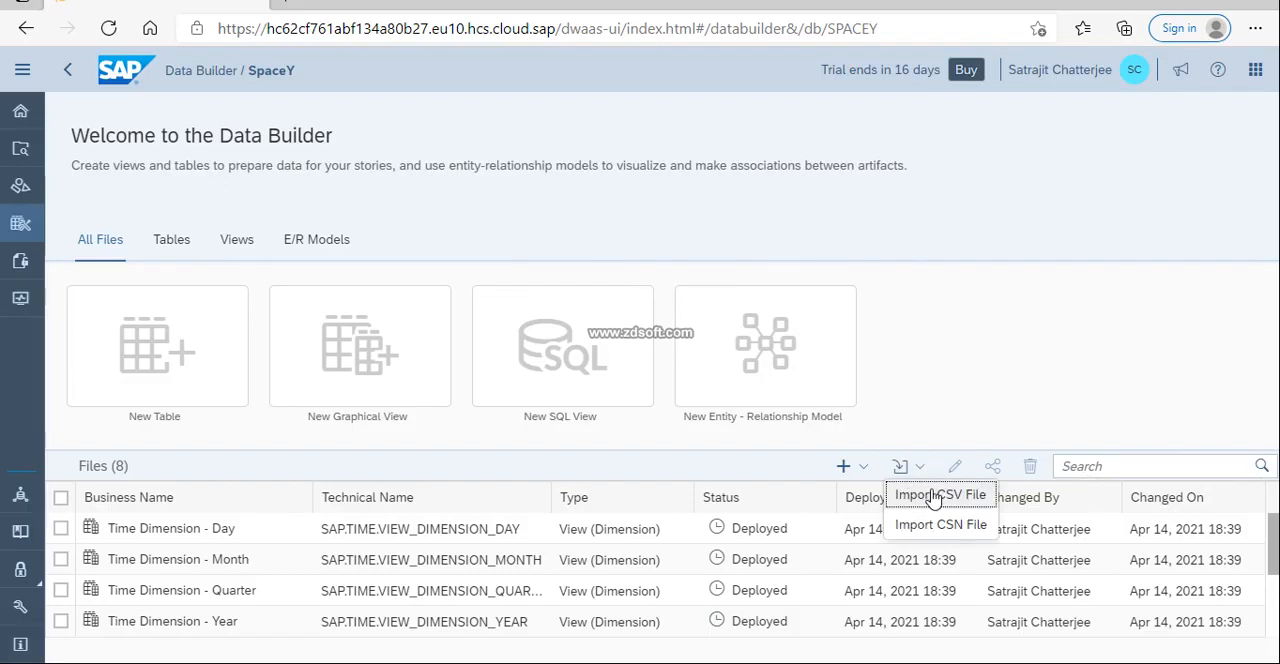
{"action": "left_click", "coordinate": [933, 497]}
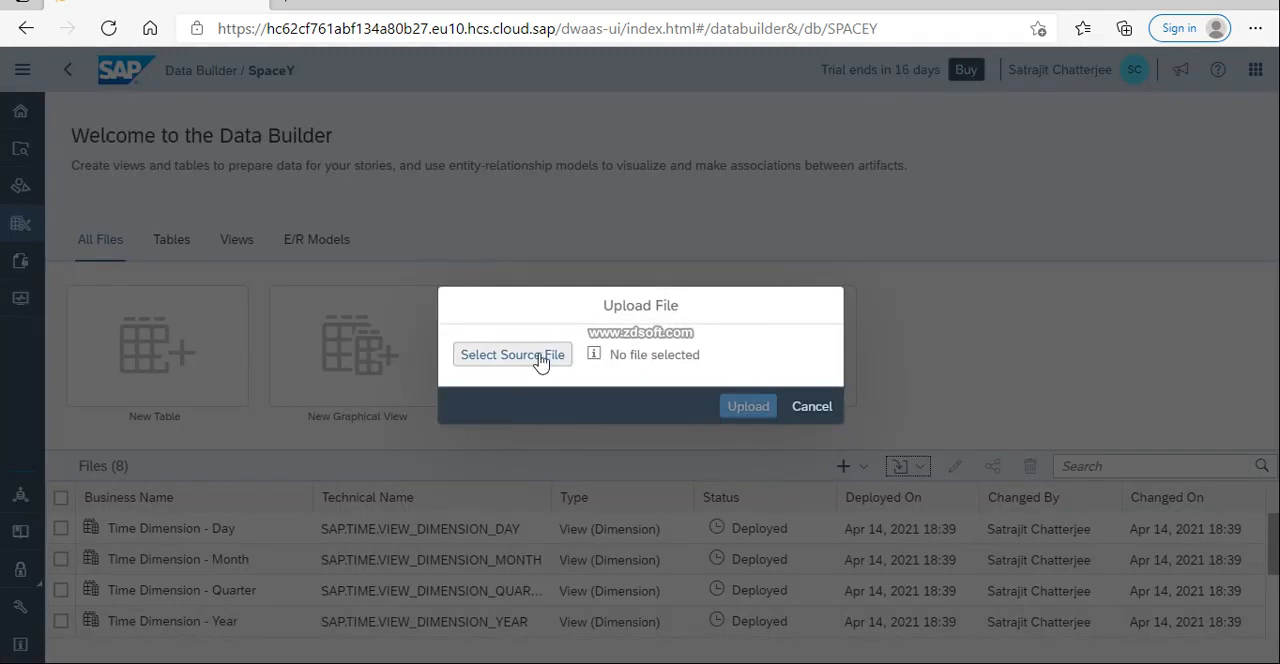
{"action": "left_click", "coordinate": [538, 357]}
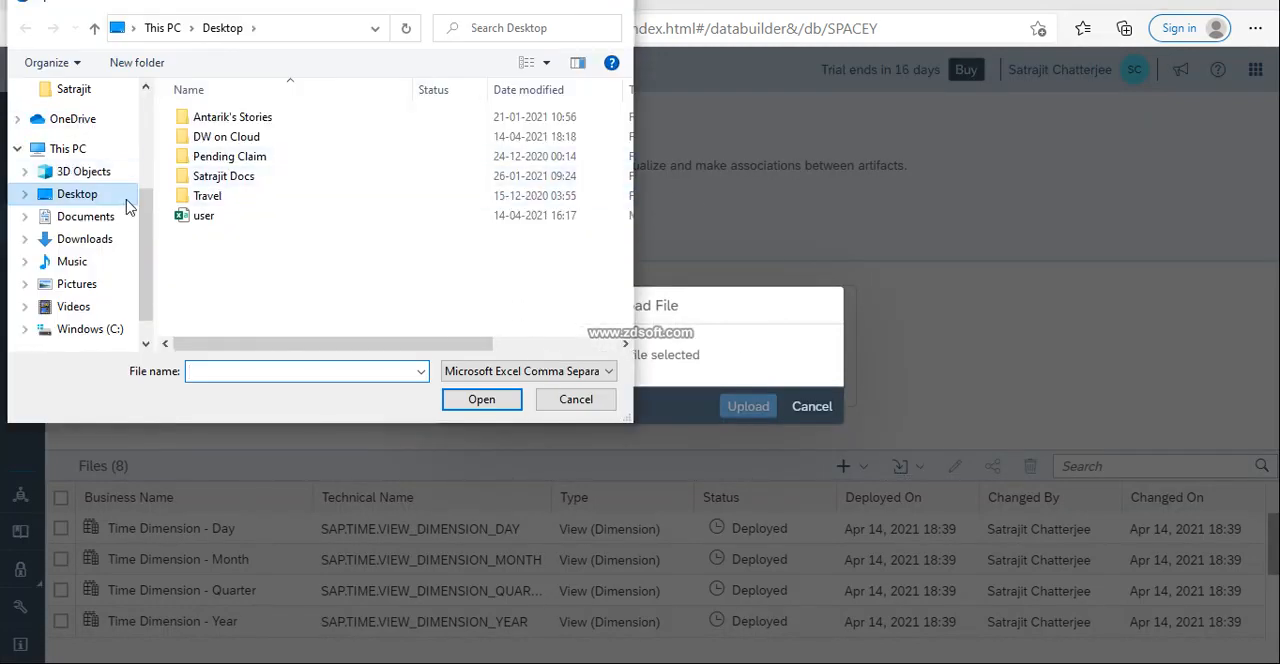
{"action": "double_click", "coordinate": [229, 140]}
{"action": "left_click", "coordinate": [226, 124]}
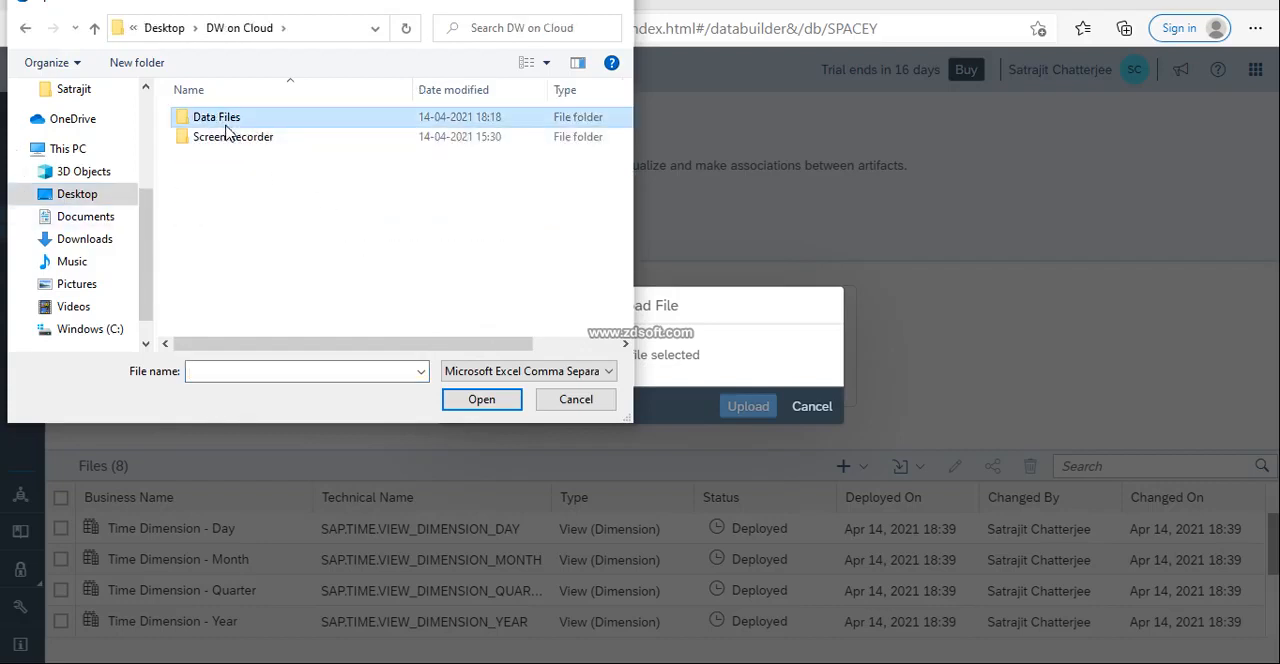
{"action": "double_click", "coordinate": [226, 126]}
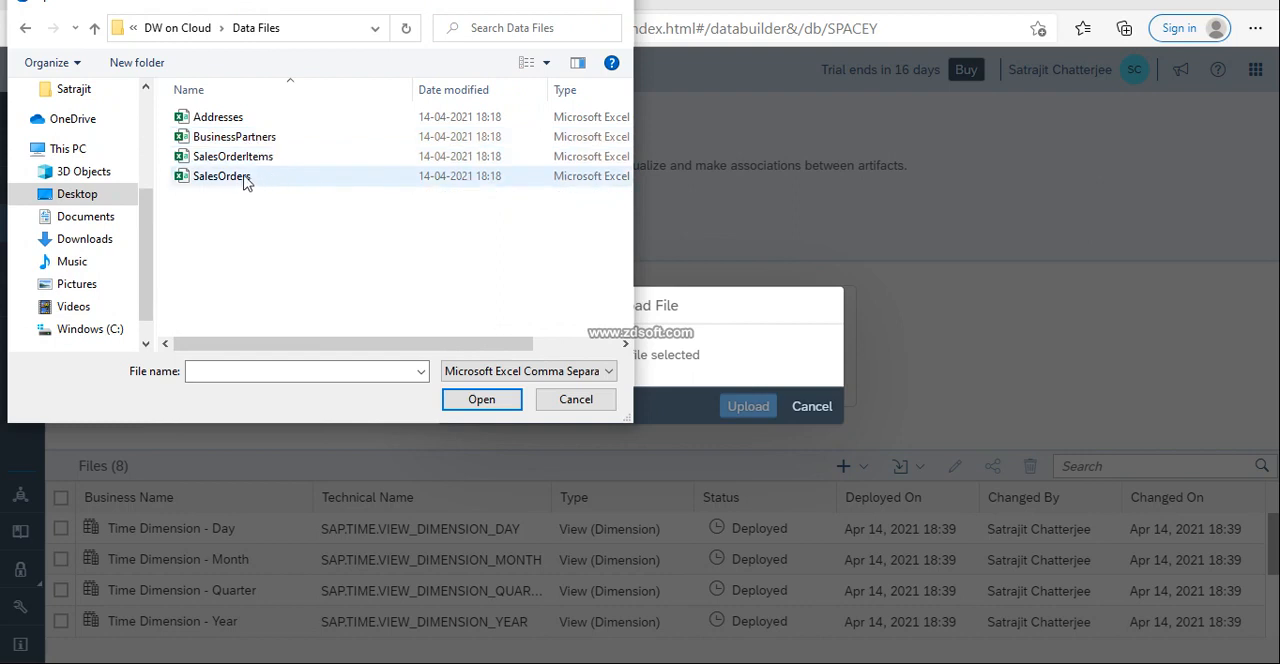
{"action": "left_click", "coordinate": [228, 180]}
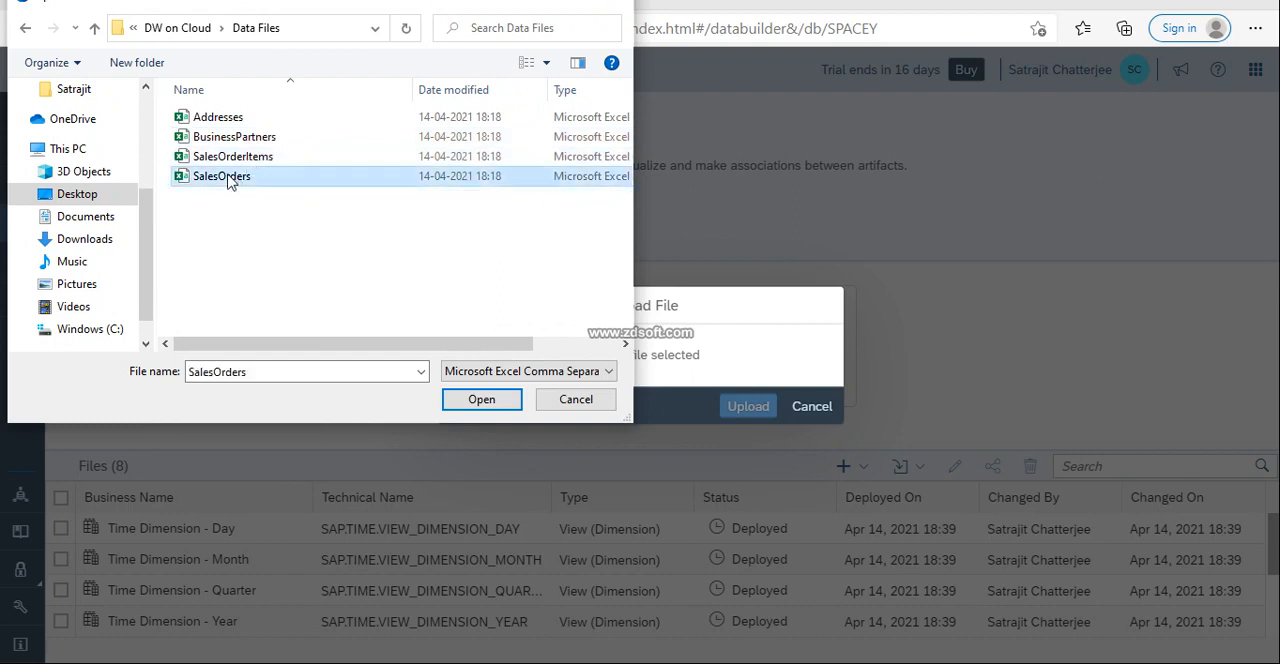
{"action": "double_click", "coordinate": [228, 178]}
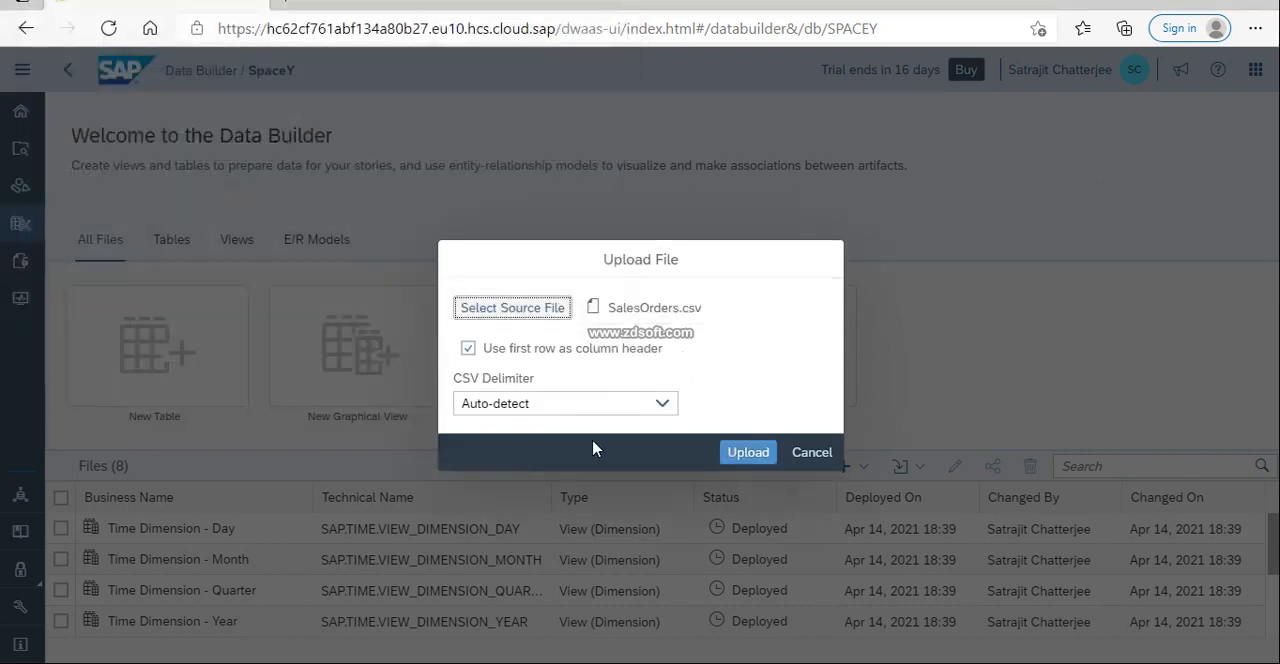
Try the Other option with a custom separator as the CSV delimiter for SalesOrders.csv.
{"action": "left_click", "coordinate": [664, 405]}
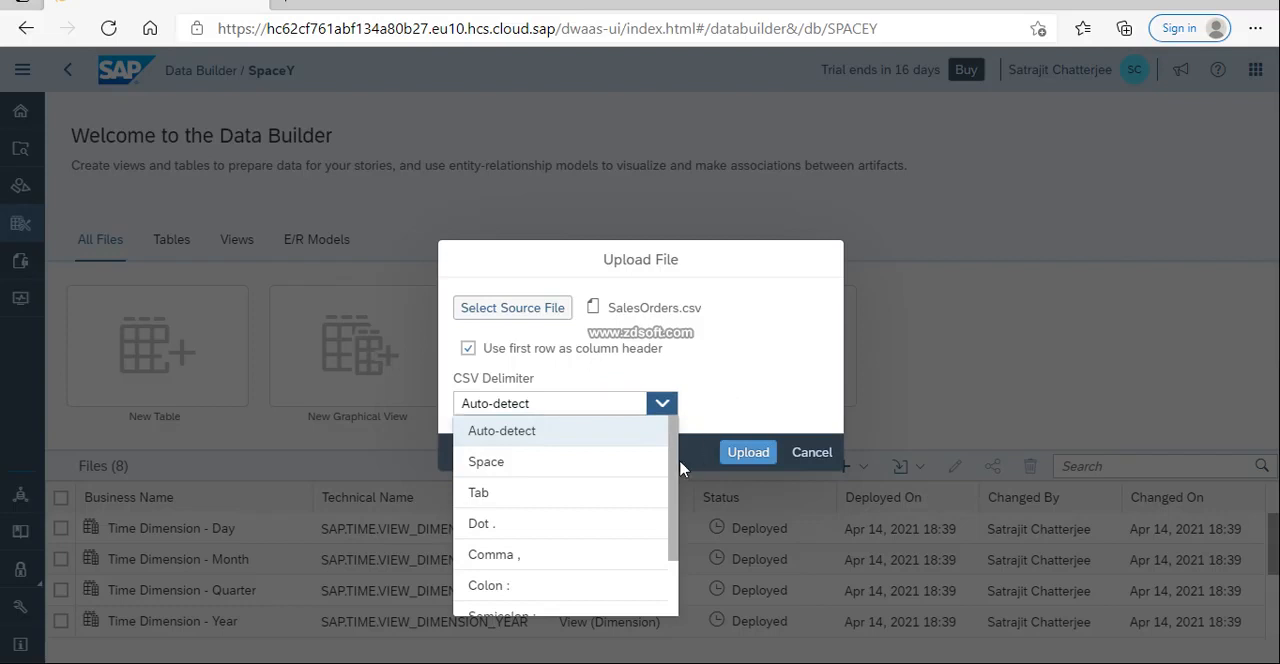
{"action": "left_click_drag", "start_coordinate": [676, 470], "coordinate": [676, 557]}
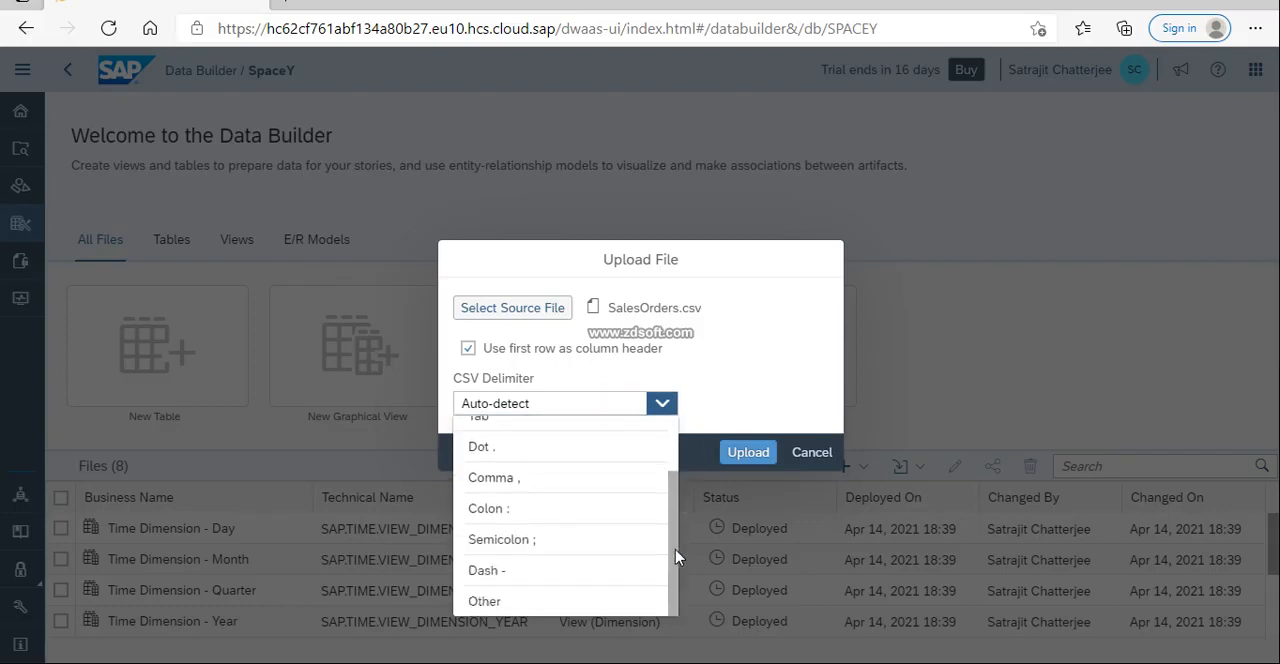
{"action": "left_click", "coordinate": [555, 603]}
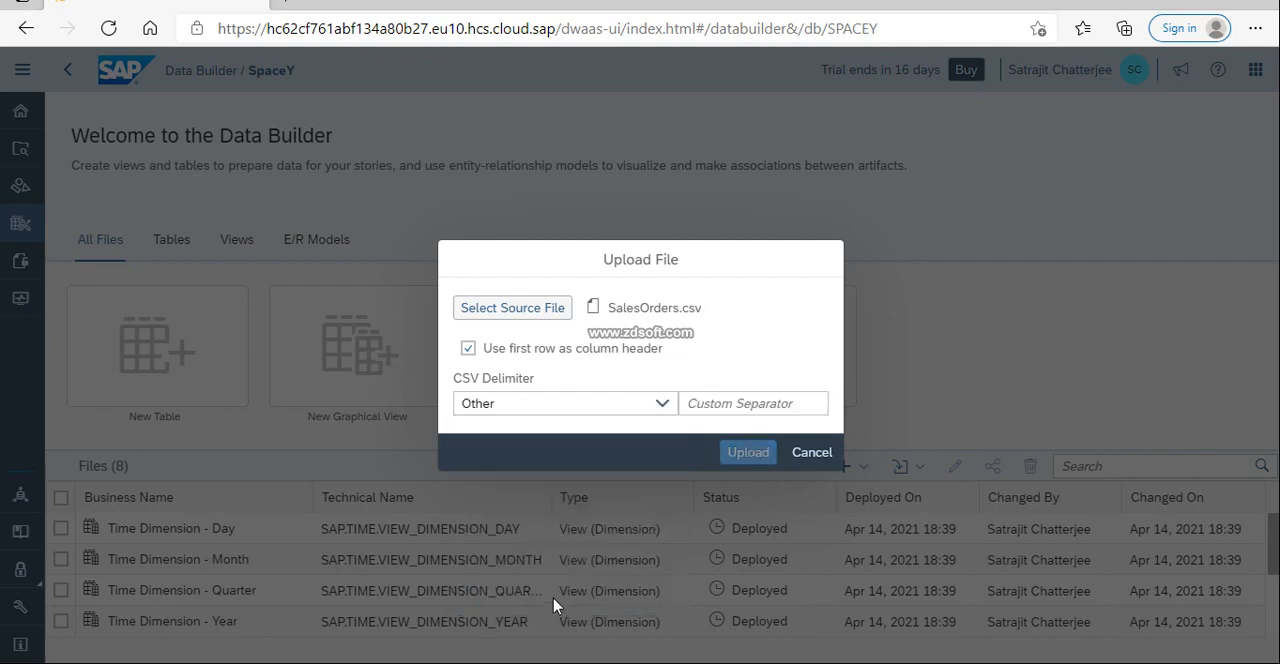
Set the CSV delimiter to Auto-detect and upload SalesOrders.csv with its first row as column header.
{"action": "left_click", "coordinate": [662, 403]}
{"action": "left_click", "coordinate": [530, 438]}
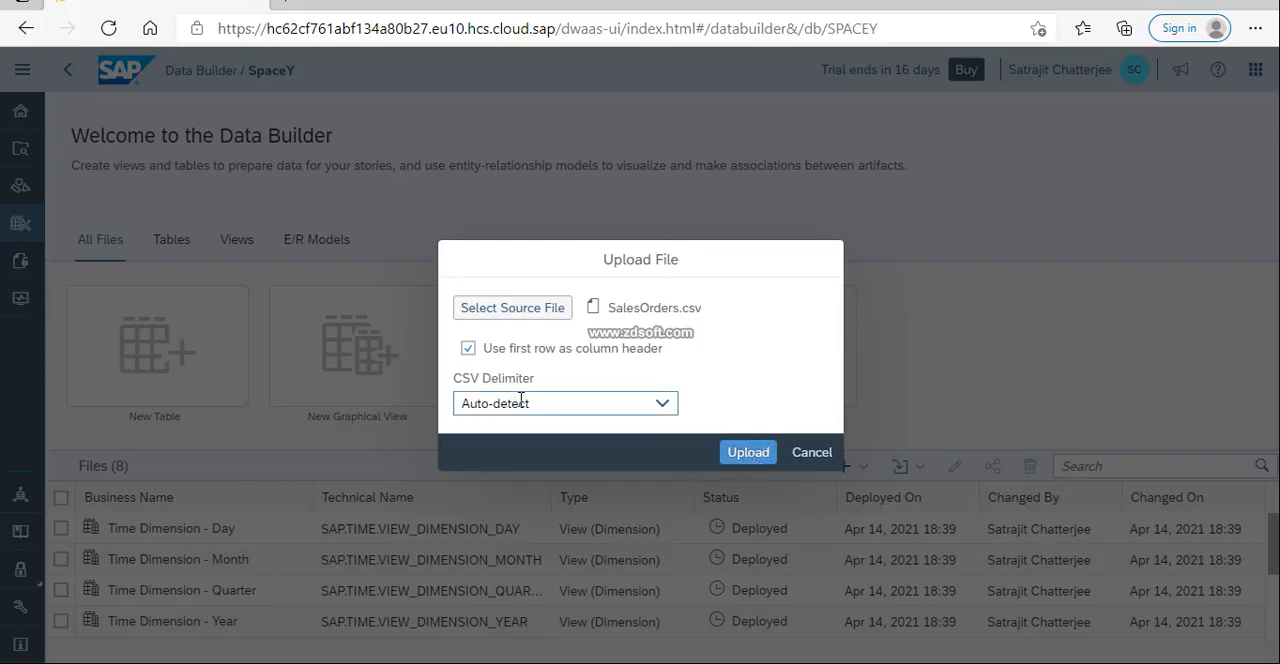
{"action": "left_click", "coordinate": [757, 456]}
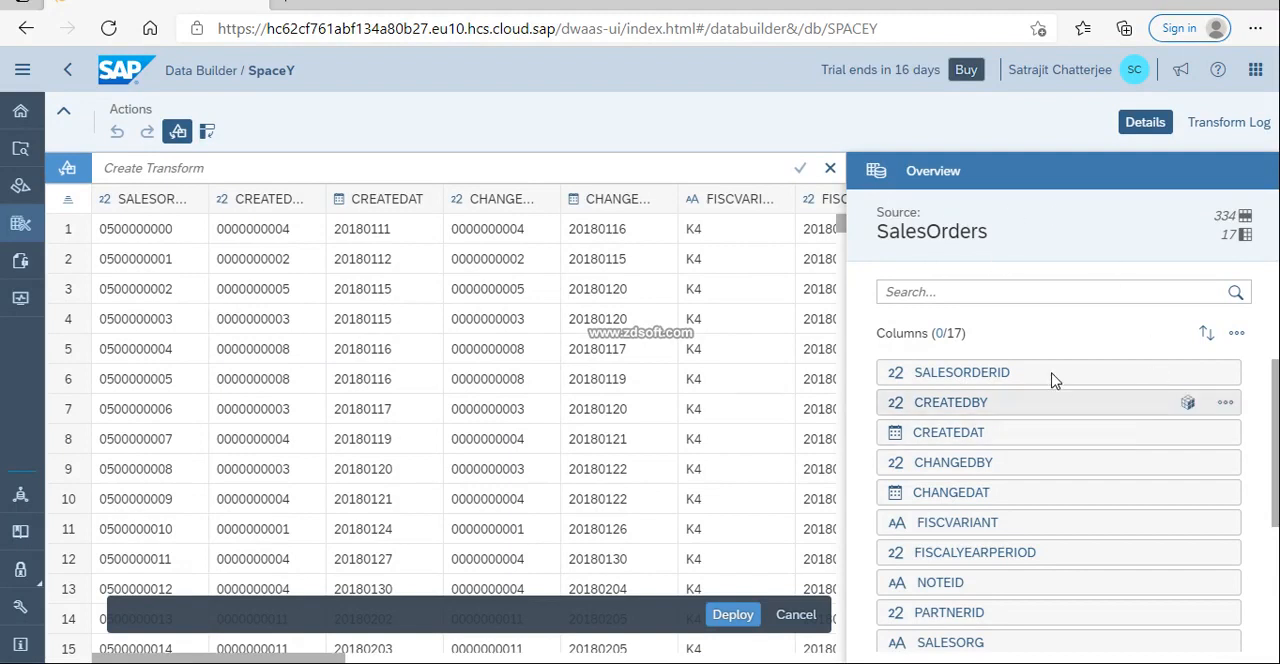
Review the column list of the uploaded SalesOrders data, its transformation log and the settings for transposing columns to rows.
{"action": "scroll", "coordinate": [1025, 517], "scroll_direction": "down", "scroll_amount": 3}
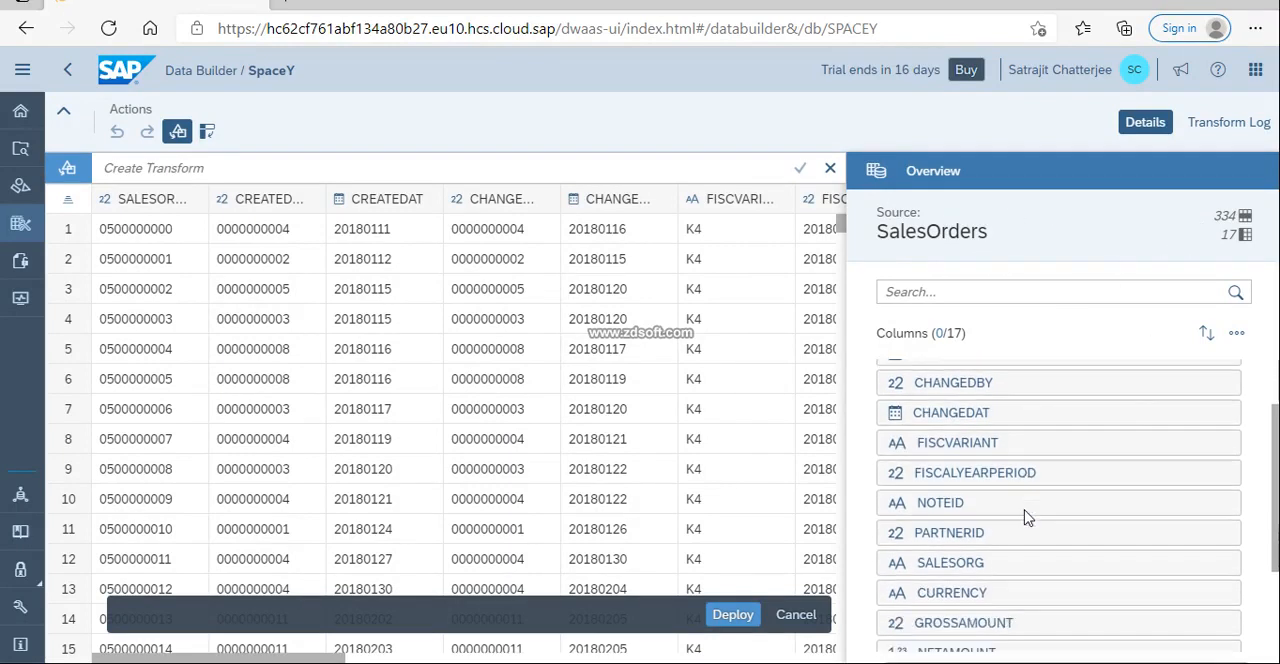
{"action": "scroll", "coordinate": [1025, 517], "scroll_direction": "up", "scroll_amount": 3}
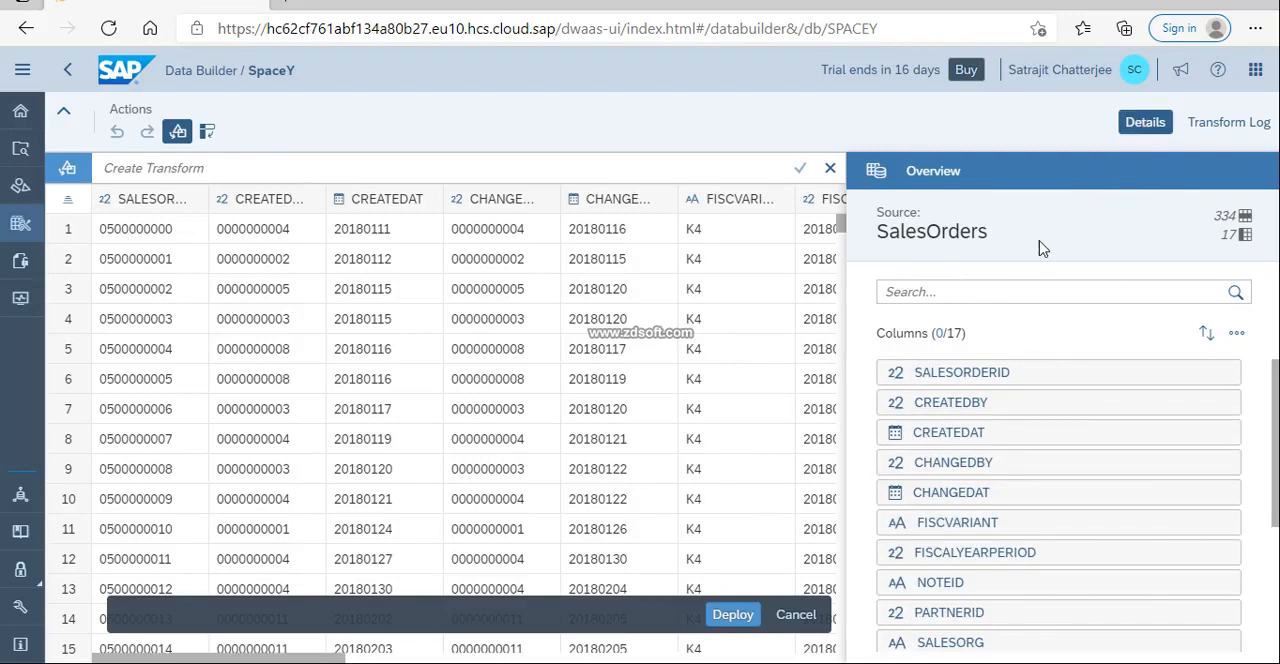
{"action": "left_click", "coordinate": [1132, 125]}
{"action": "left_click", "coordinate": [1213, 136]}
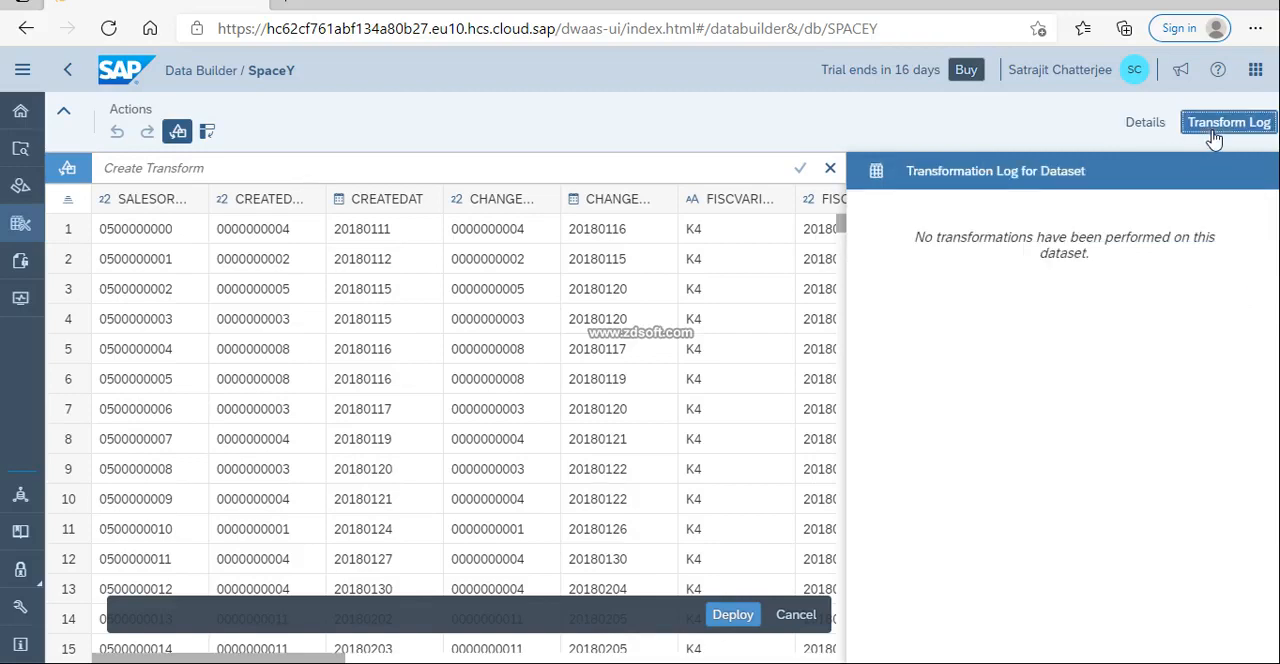
{"action": "left_click", "coordinate": [1152, 128]}
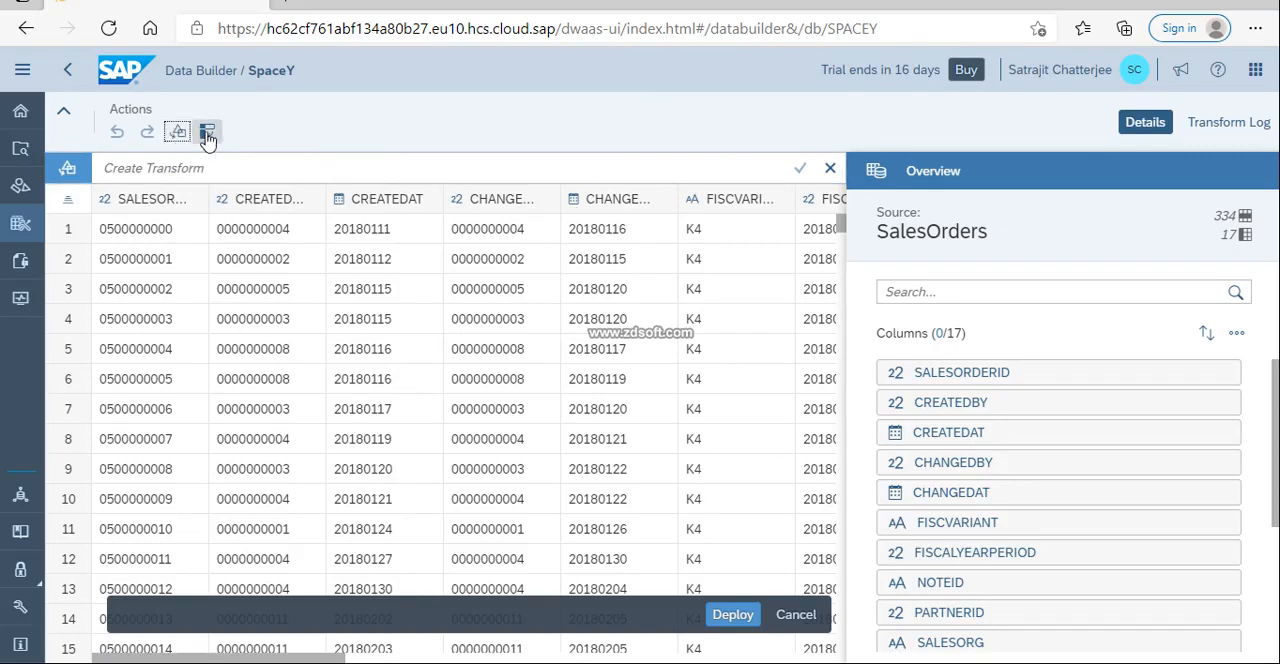
{"action": "left_click", "coordinate": [207, 134]}
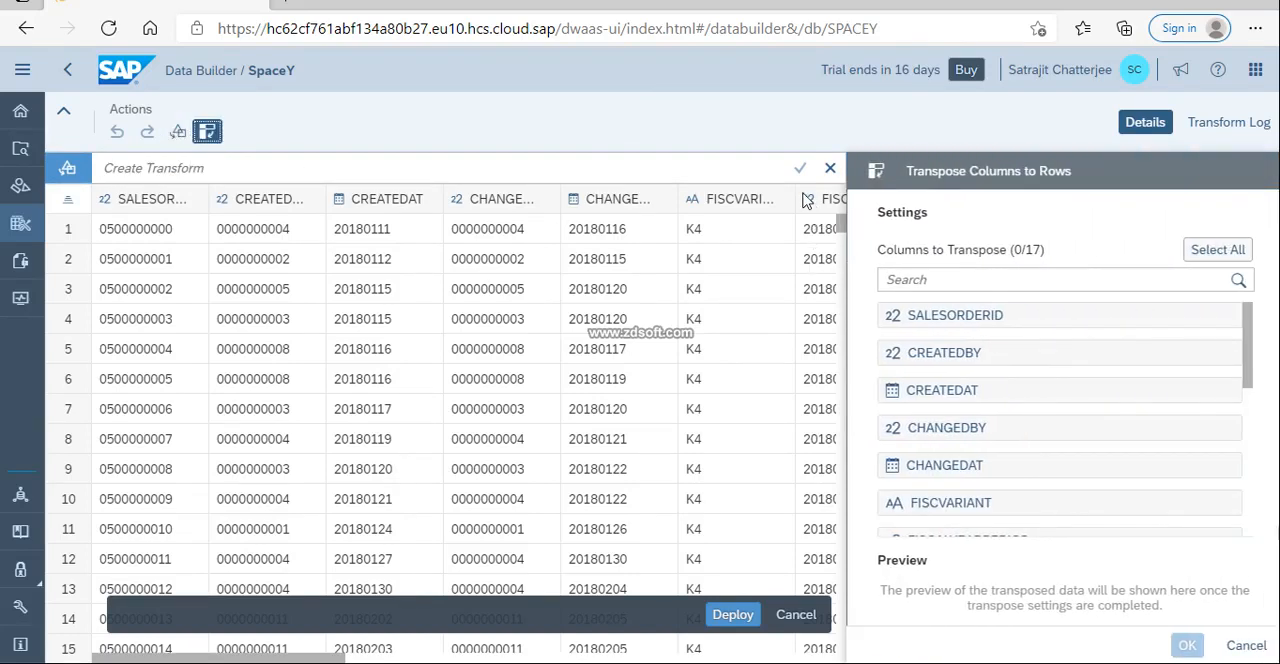
{"action": "left_click", "coordinate": [208, 132]}
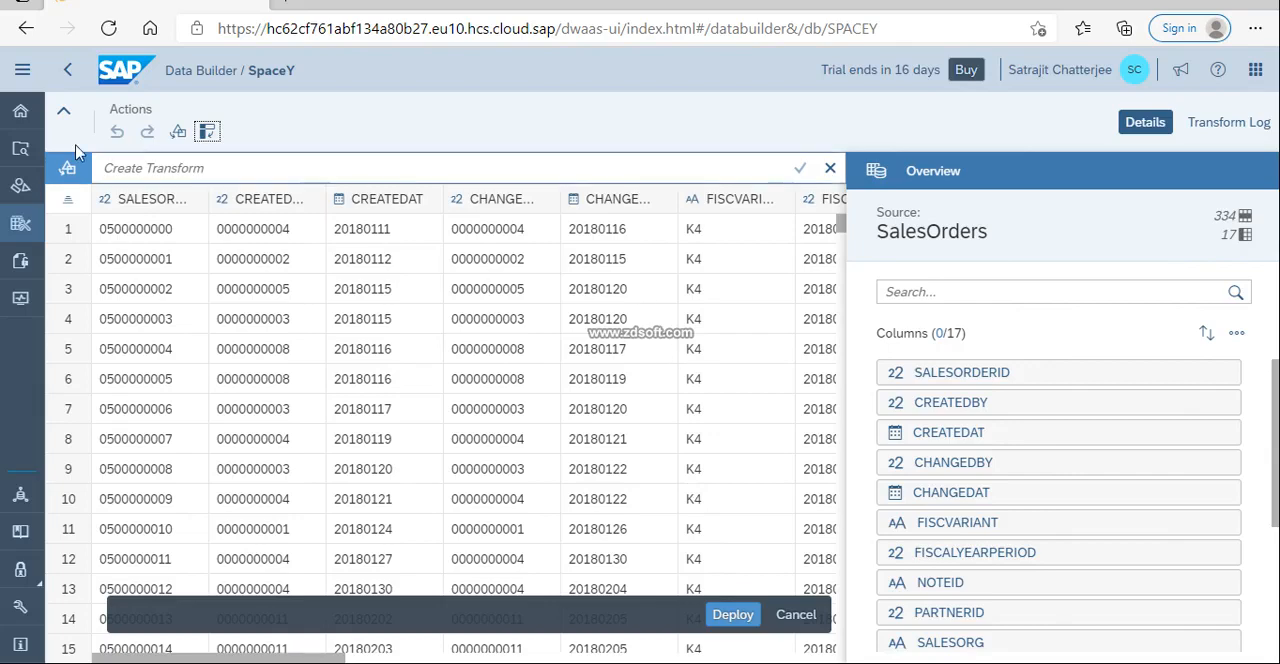
Deploy the uploaded data as a table, keeping SalesOrders as both business name and technical name.
{"action": "scroll", "coordinate": [487, 402], "scroll_direction": "down", "scroll_amount": 3}
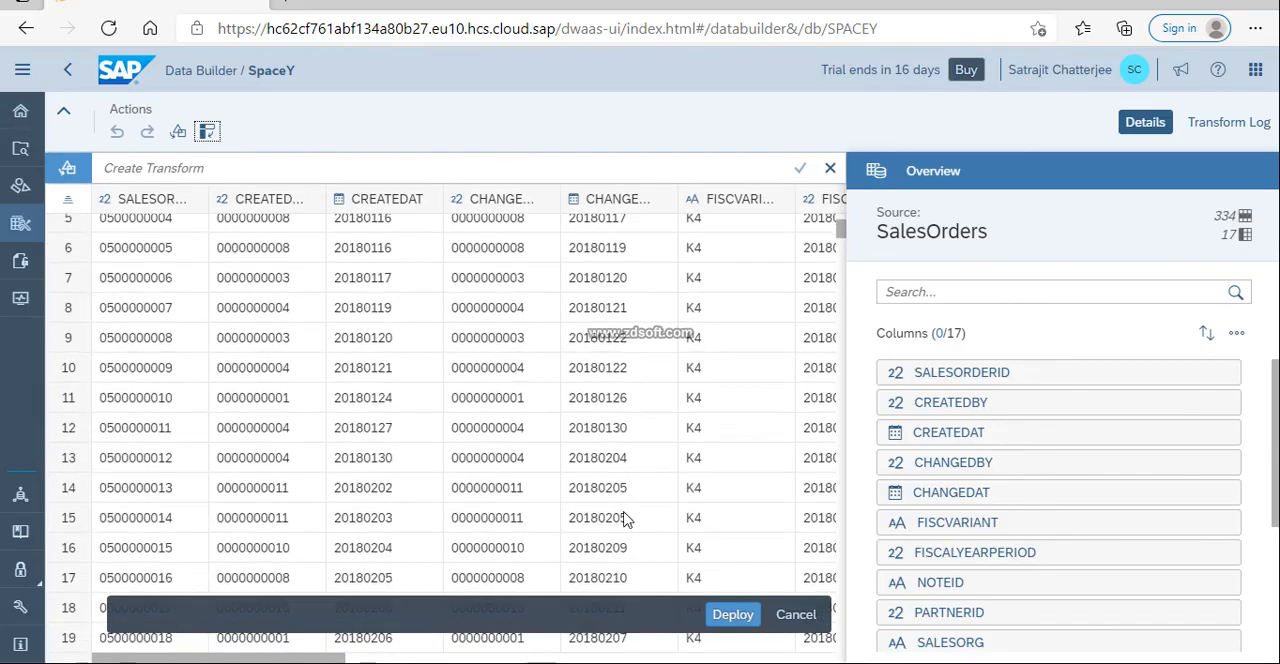
{"action": "left_click", "coordinate": [733, 616]}
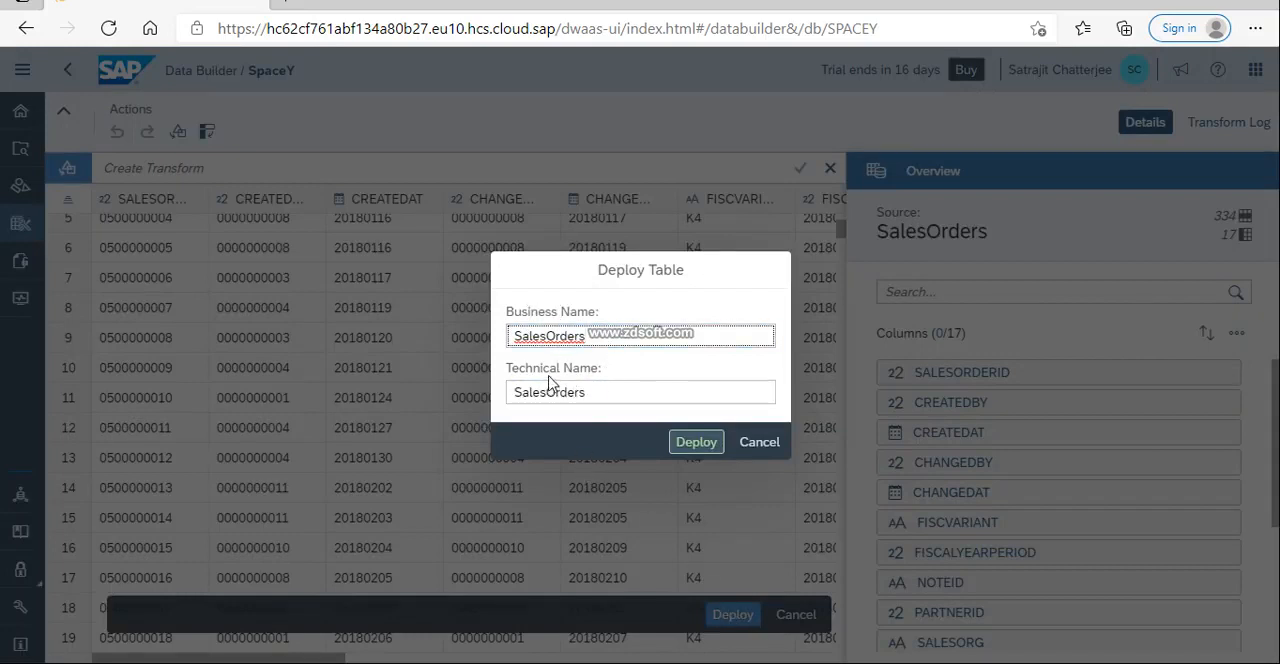
{"action": "left_click", "coordinate": [696, 447]}
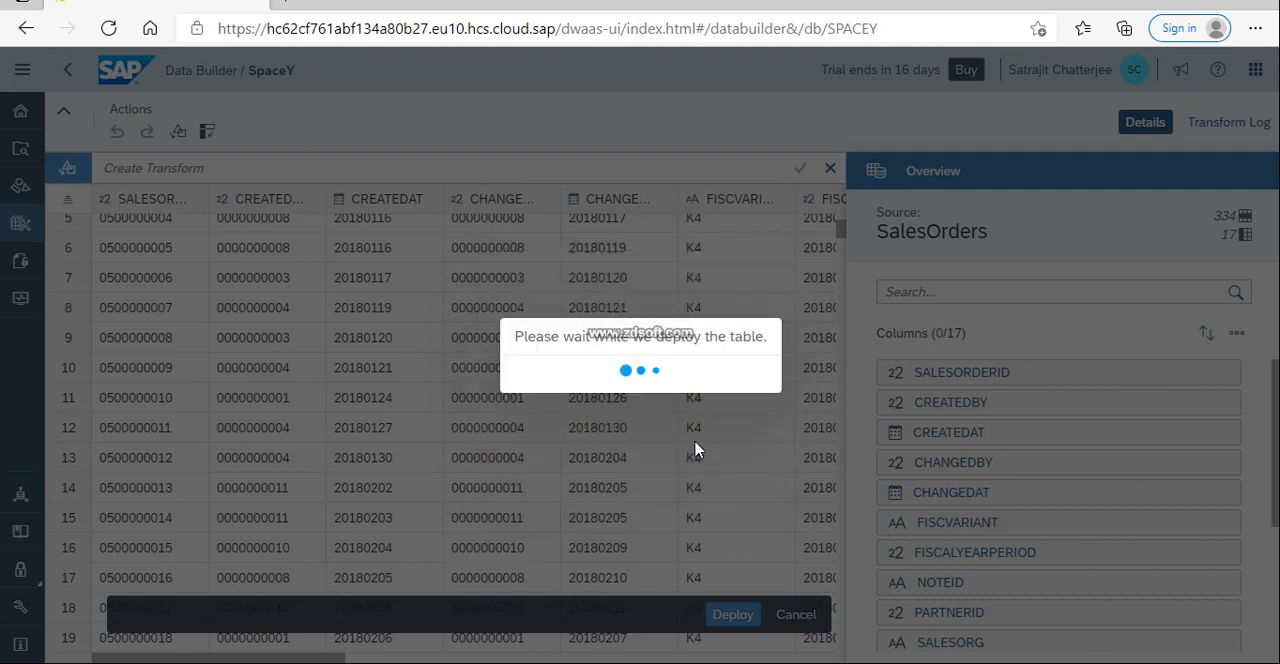